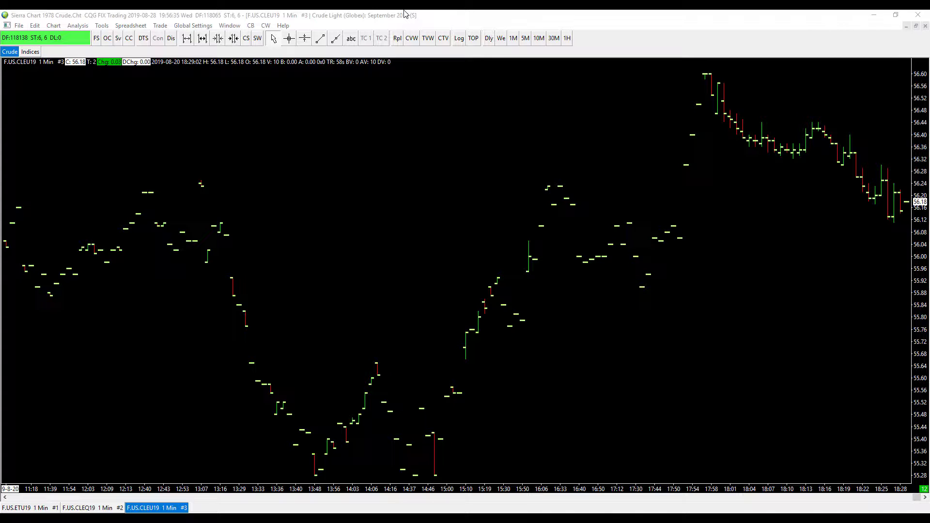
Look through the saved chartbooks ChartbookExample.cht, Crude.Cht and Indices.Cht in the Open Chartbook dialog and cancel without opening one
click(275, 114)
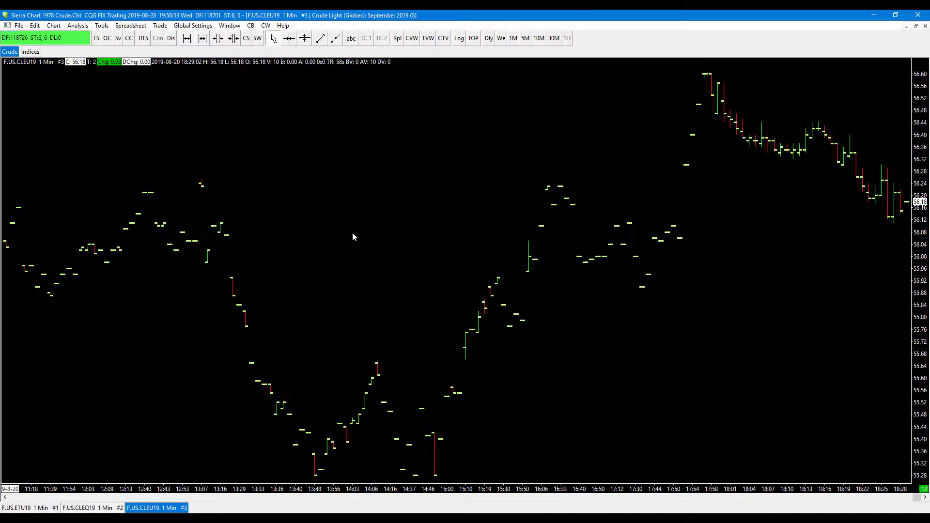
click(19, 25)
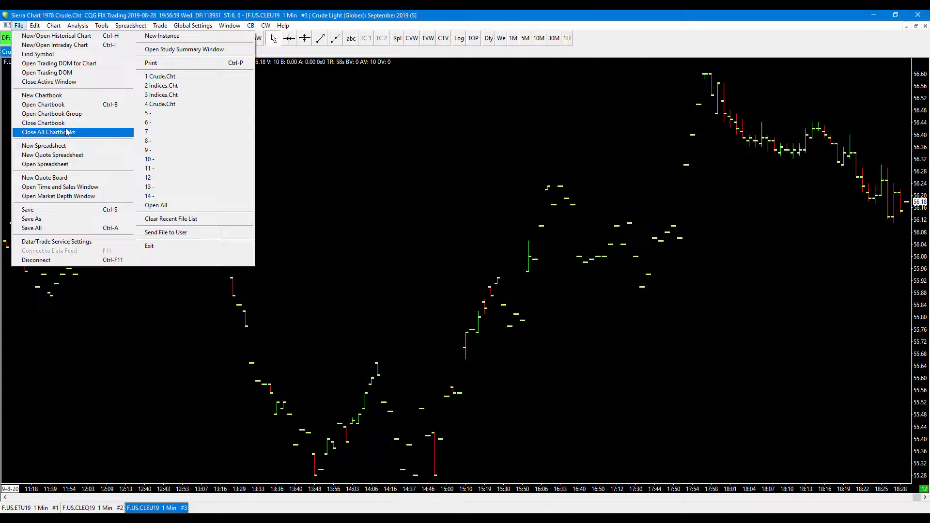
click(61, 105)
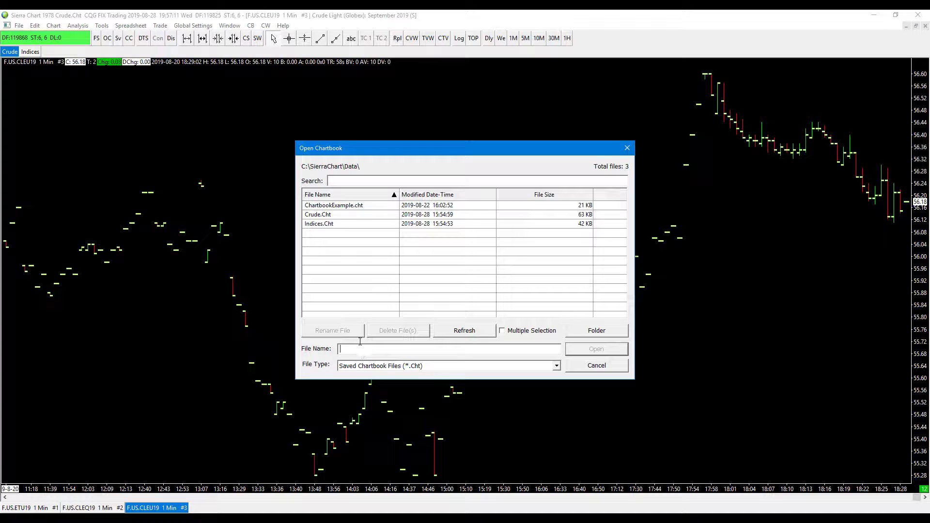
click(346, 206)
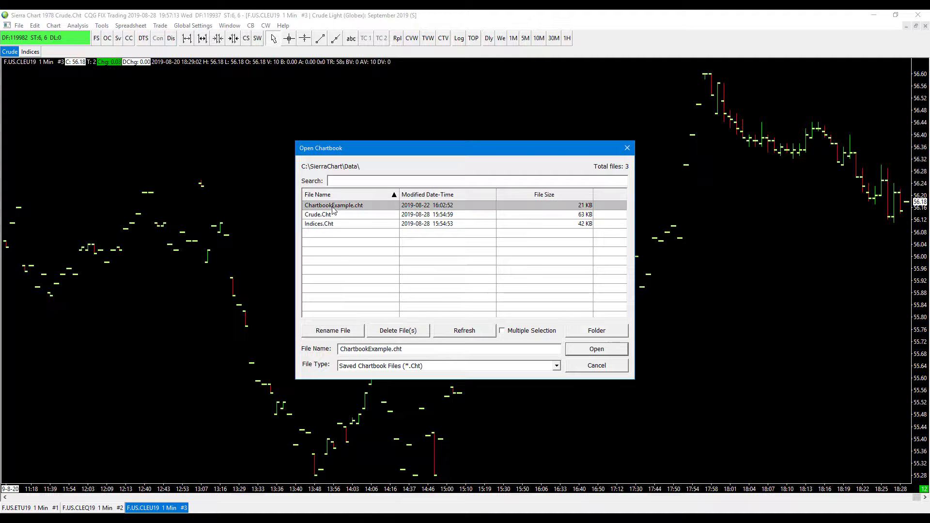
click(334, 215)
click(333, 223)
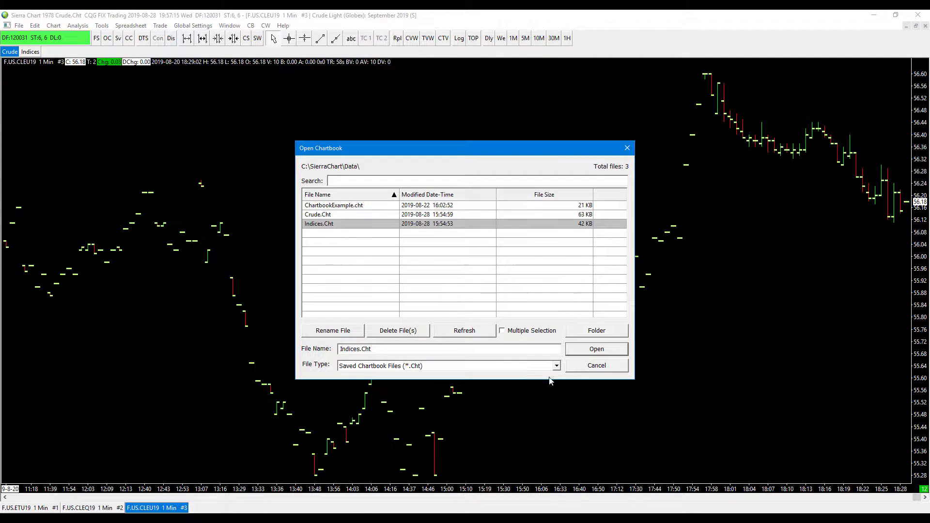
click(608, 368)
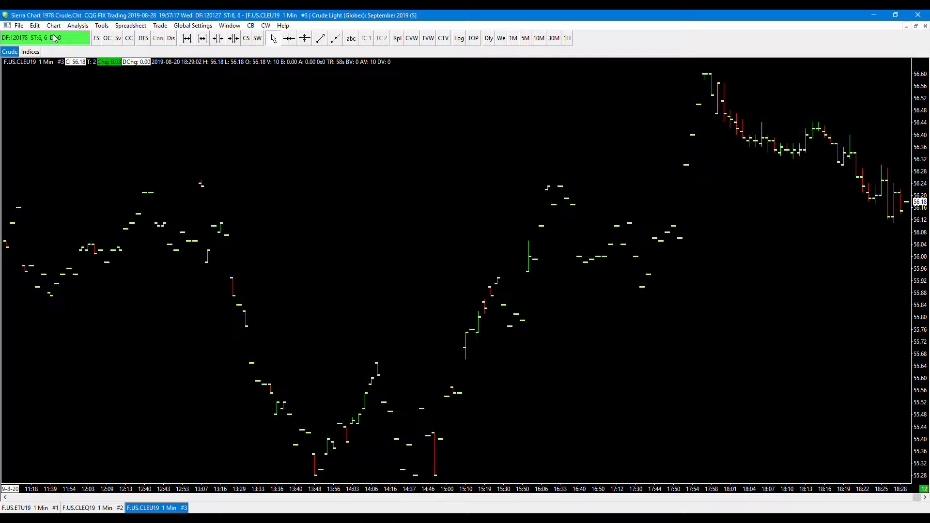
Switch from the Crude chartbook to the Indices chartbook
click(19, 26)
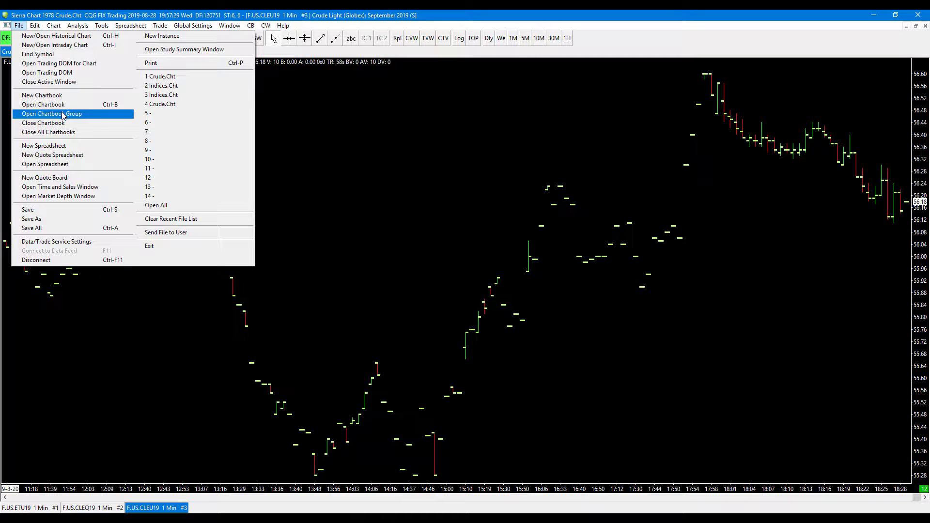
click(349, 132)
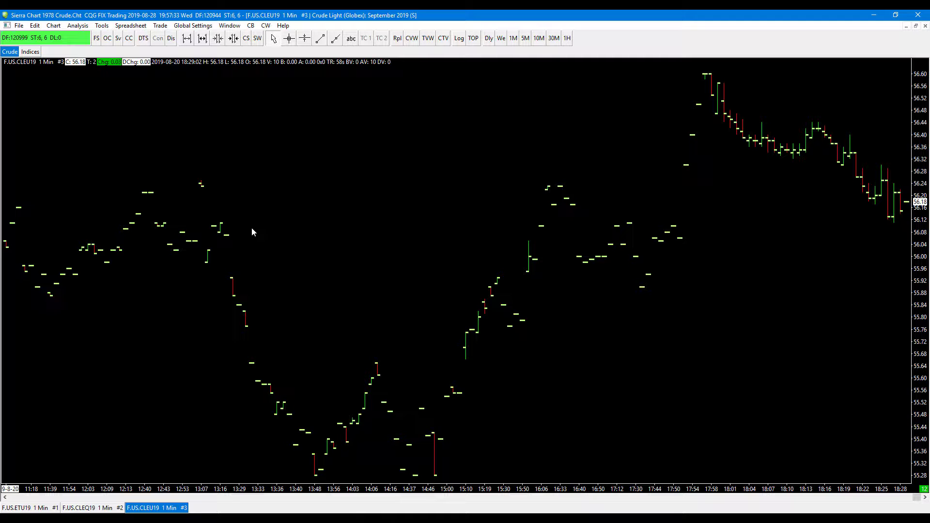
click(13, 53)
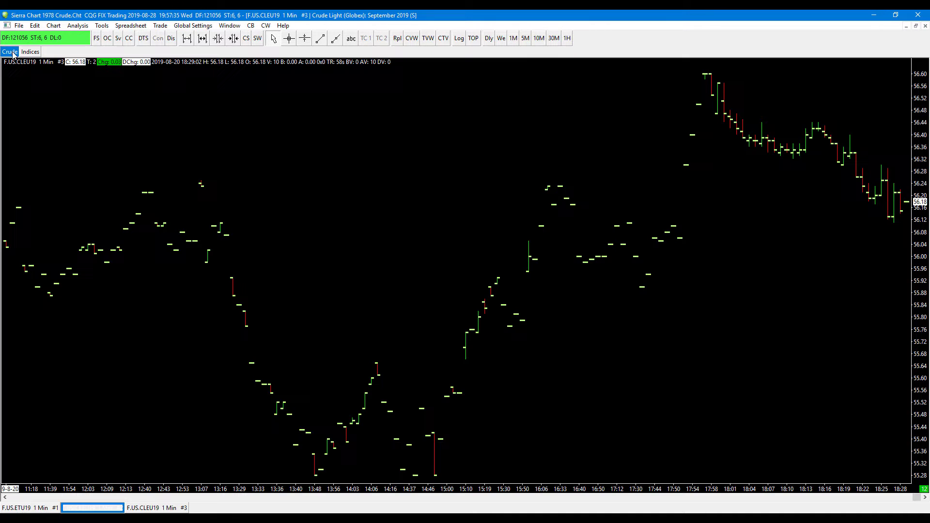
click(25, 54)
click(25, 52)
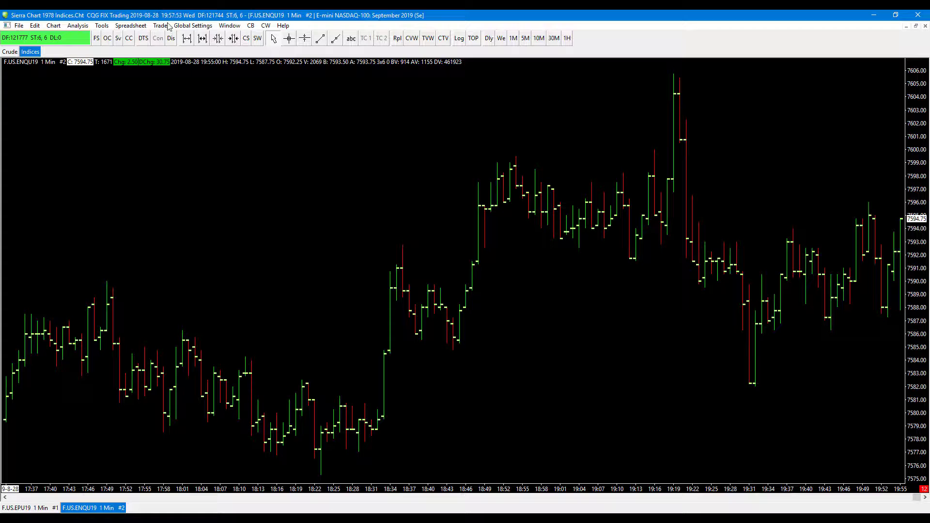
Examine the General Settings window and close it
click(194, 26)
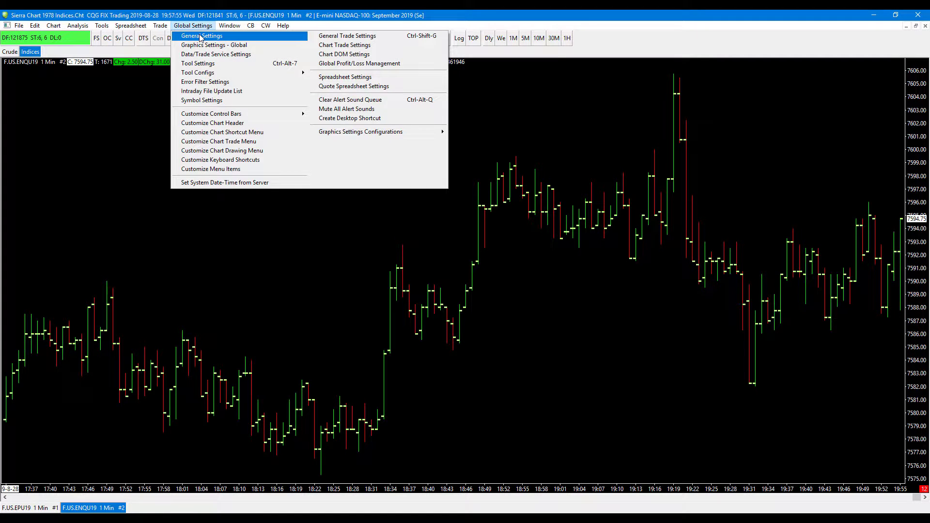
click(201, 38)
drag(376, 184, 348, 184)
click(640, 131)
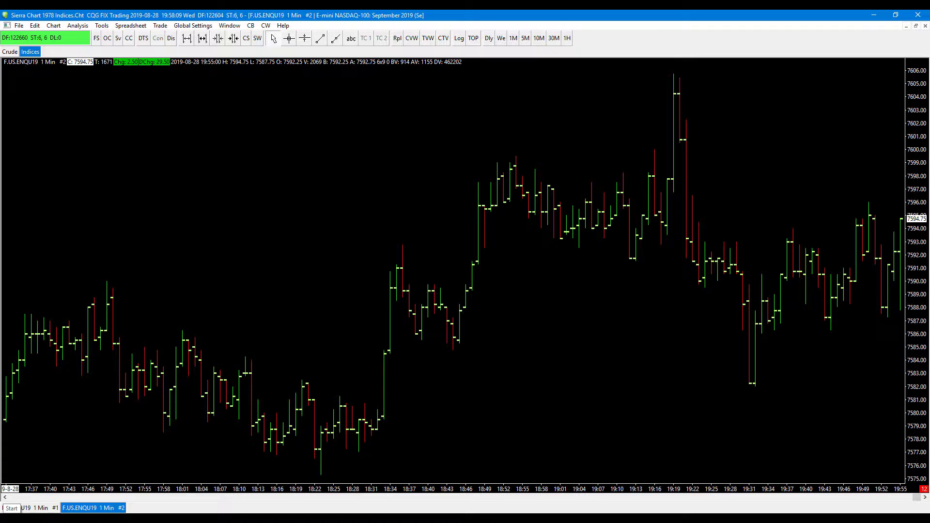
Open File Explorer, browse to C:\SierraChart\Data and locate the ChartbookExample.cht and Crude.Cht files
click(11, 509)
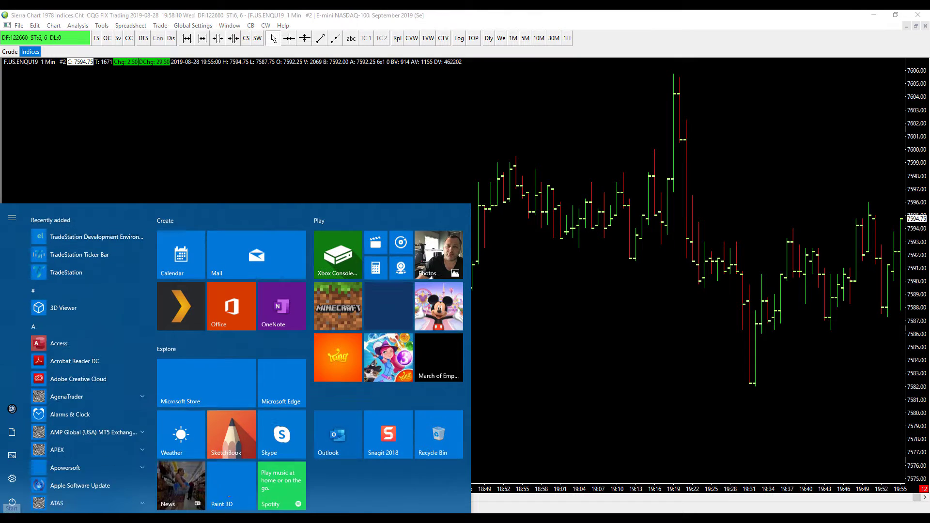
click(16, 438)
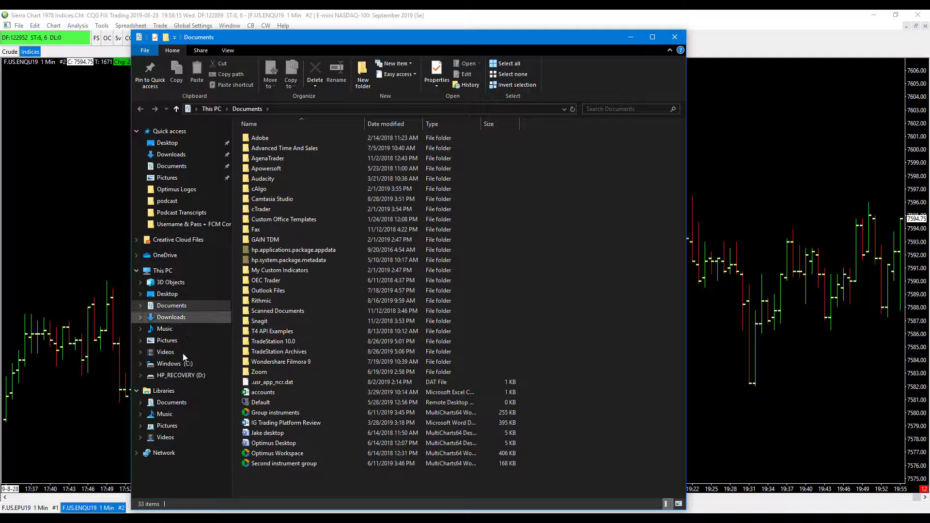
click(176, 367)
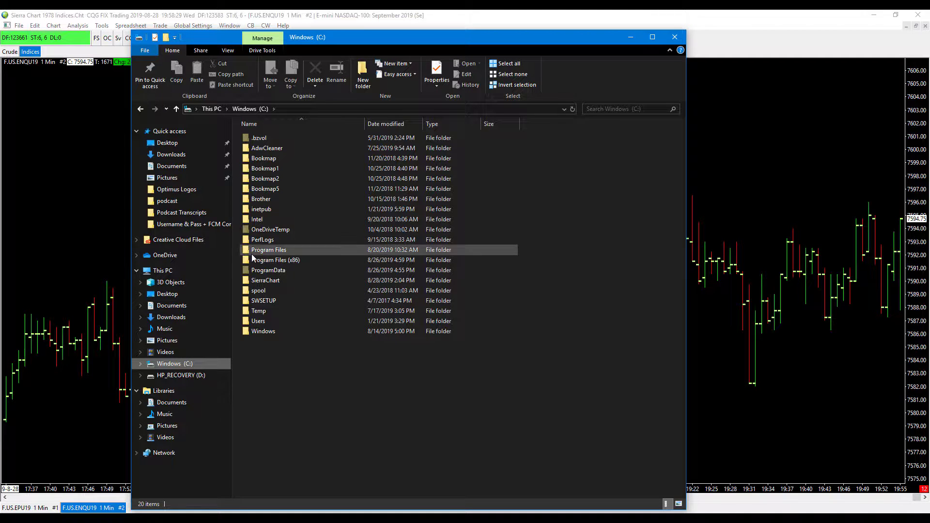
click(273, 280)
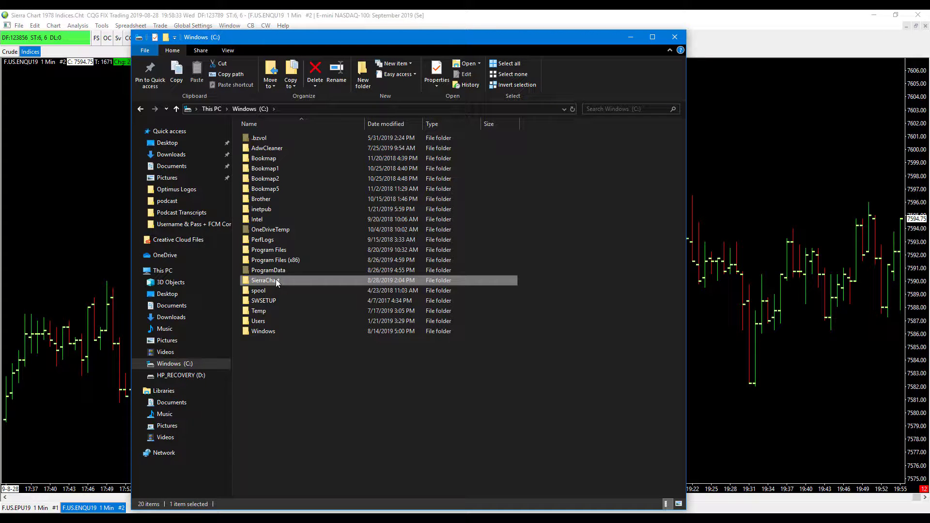
double_click(276, 281)
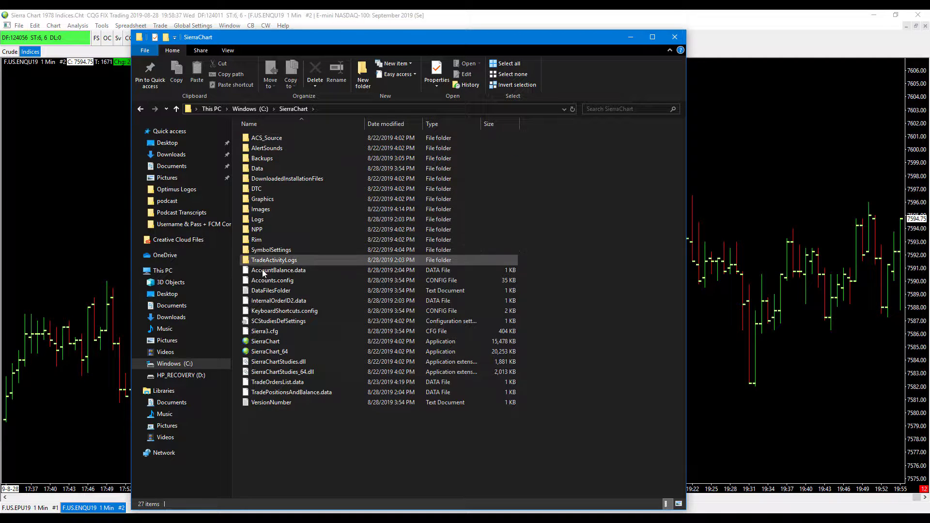
double_click(264, 169)
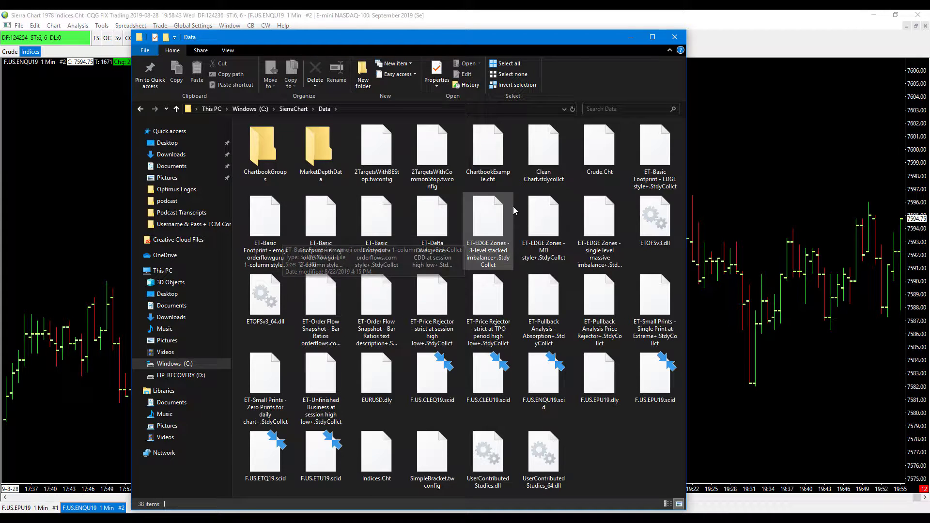
click(485, 163)
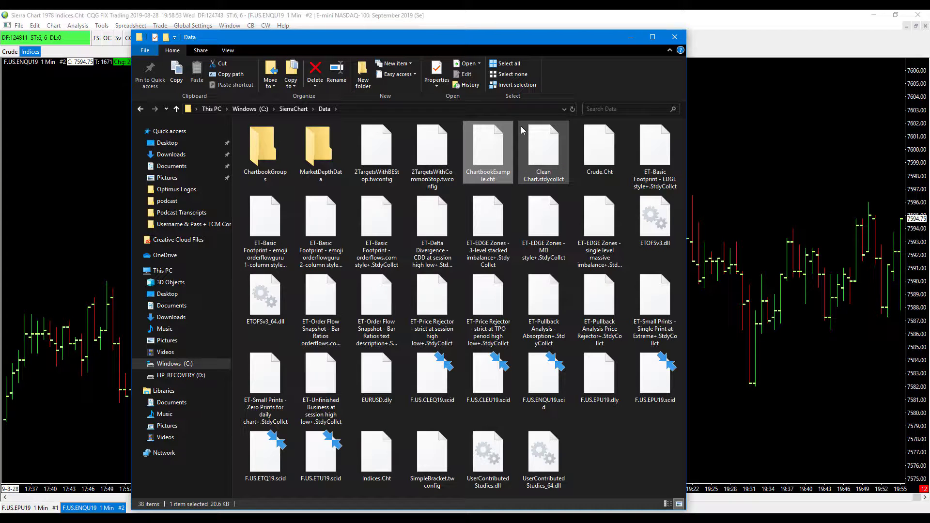
click(597, 138)
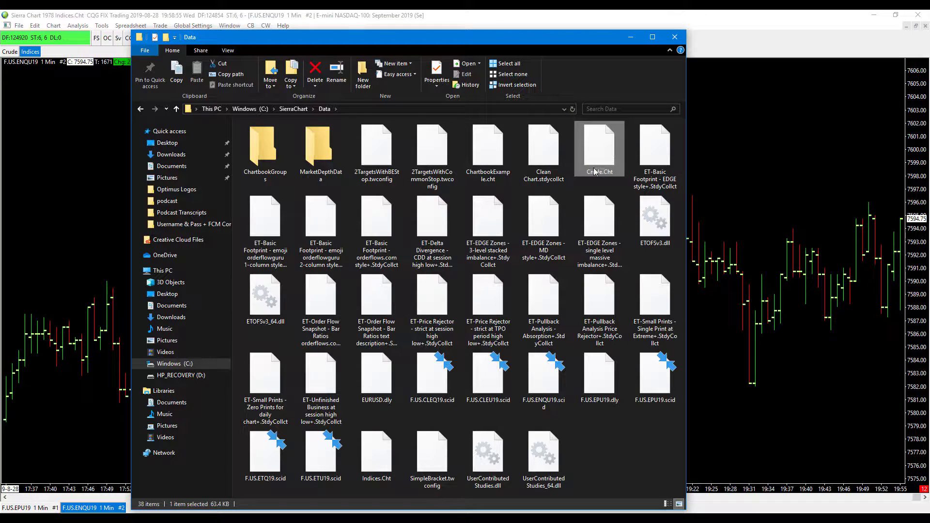
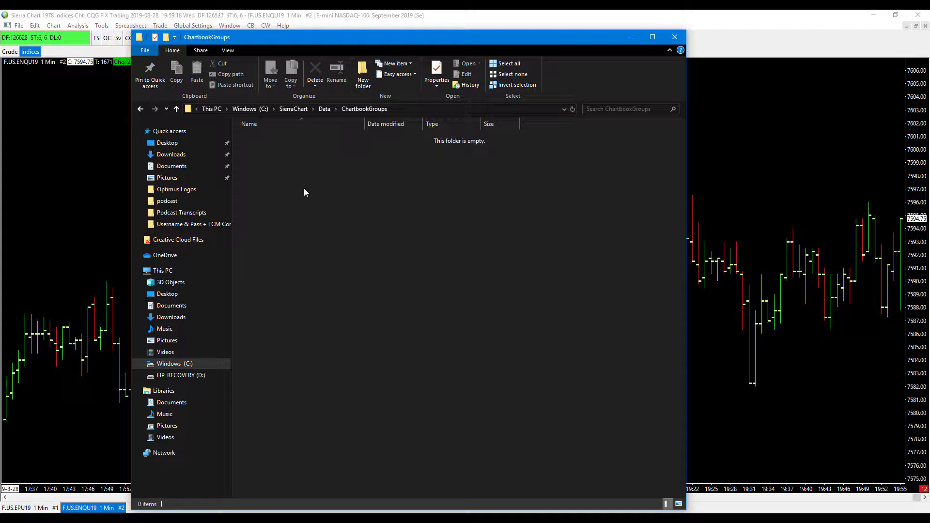
Create a folder named "Chartbook Group Example" inside the ChartbookGroups folder
right_click(305, 193)
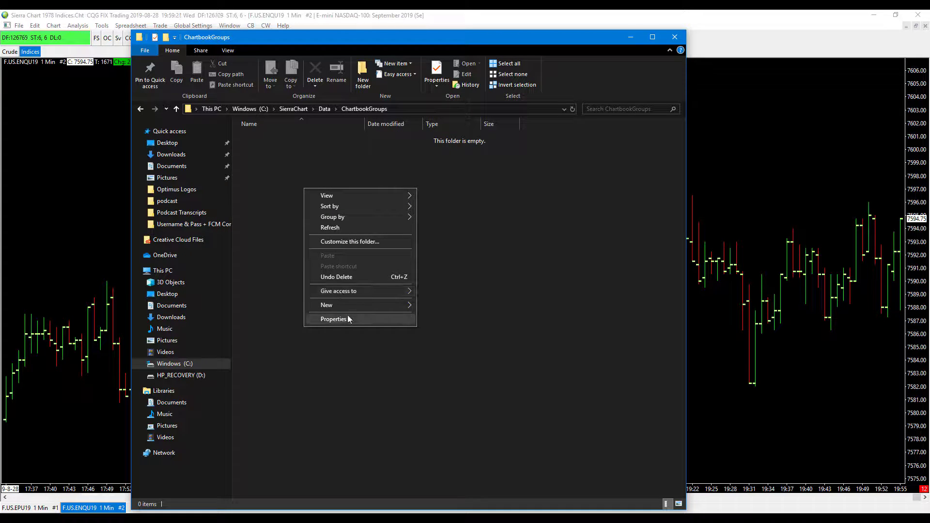
mouse_move(353, 307)
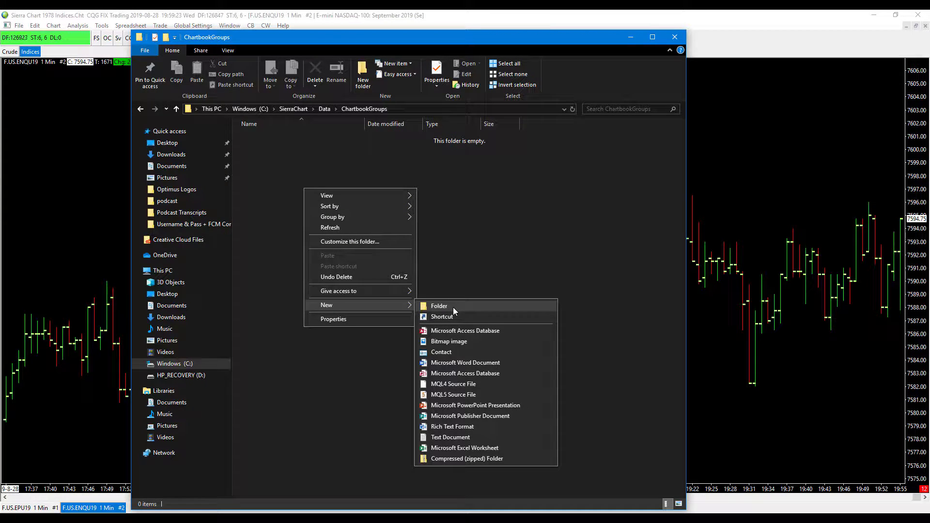
click(453, 310)
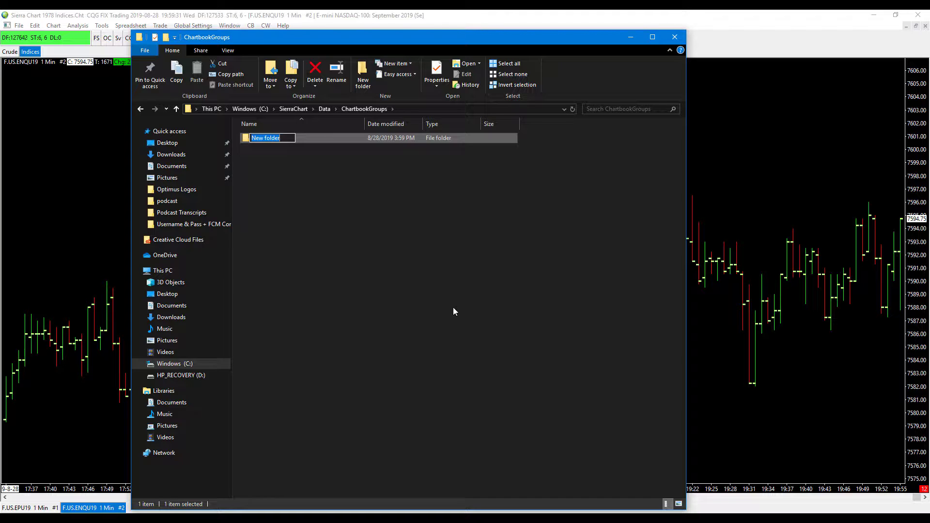
text(Chartbook Group Example)
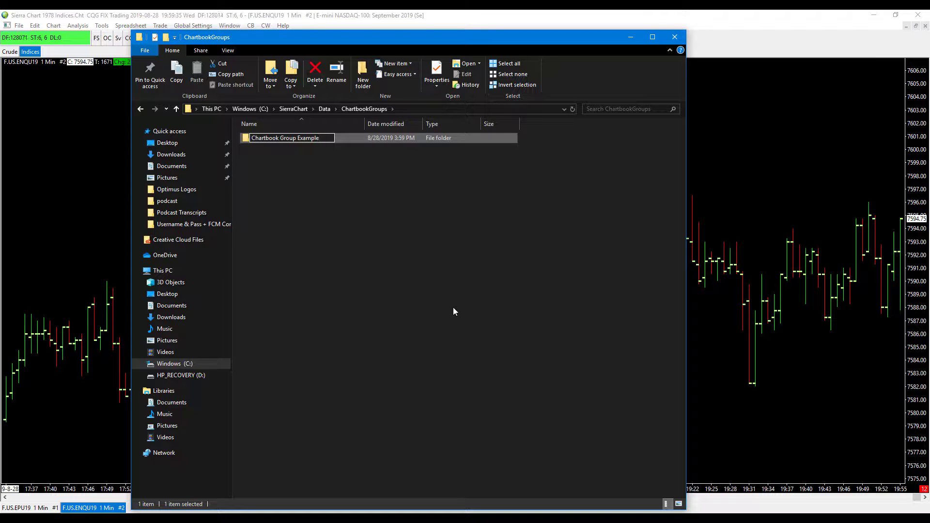
key(Return)
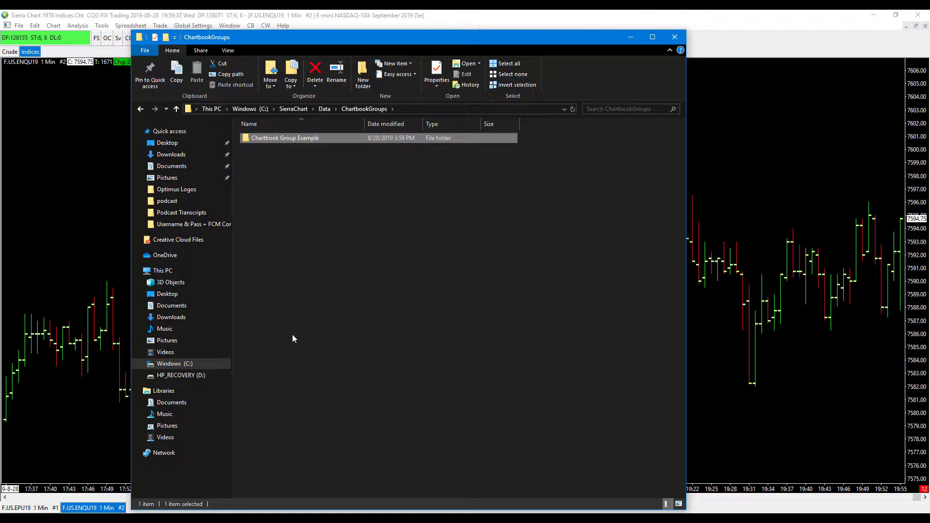
Return to the Data folder and move Crude.Cht and Indices.Cht into the ChartbookGroups folder
click(141, 113)
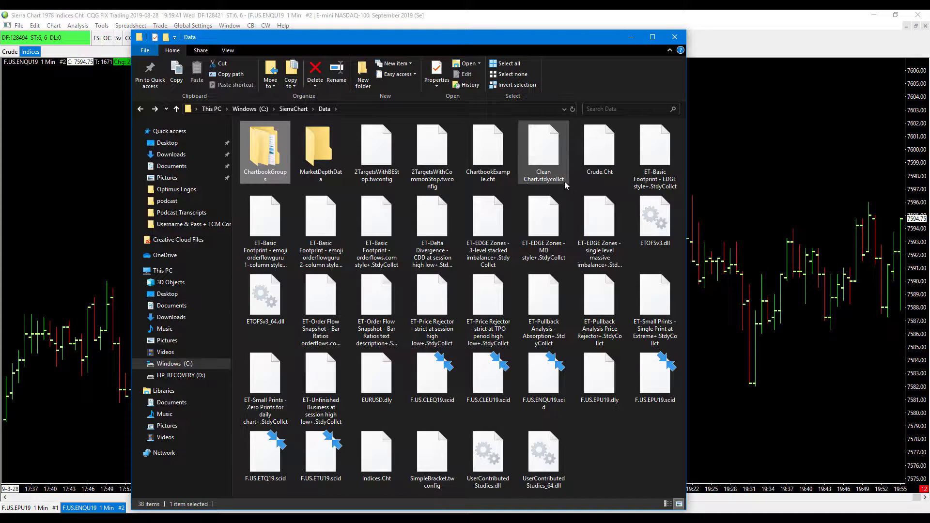
drag(610, 157, 272, 172)
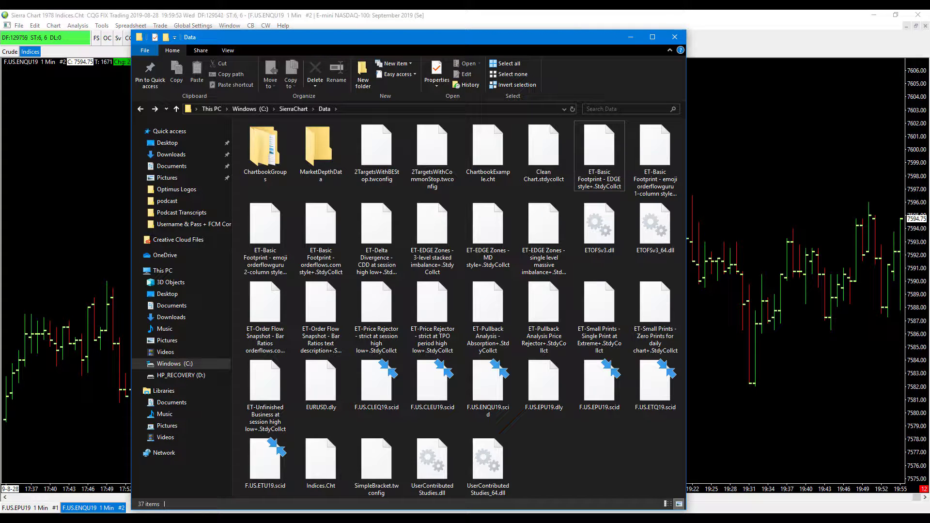
mouse_move(276, 144)
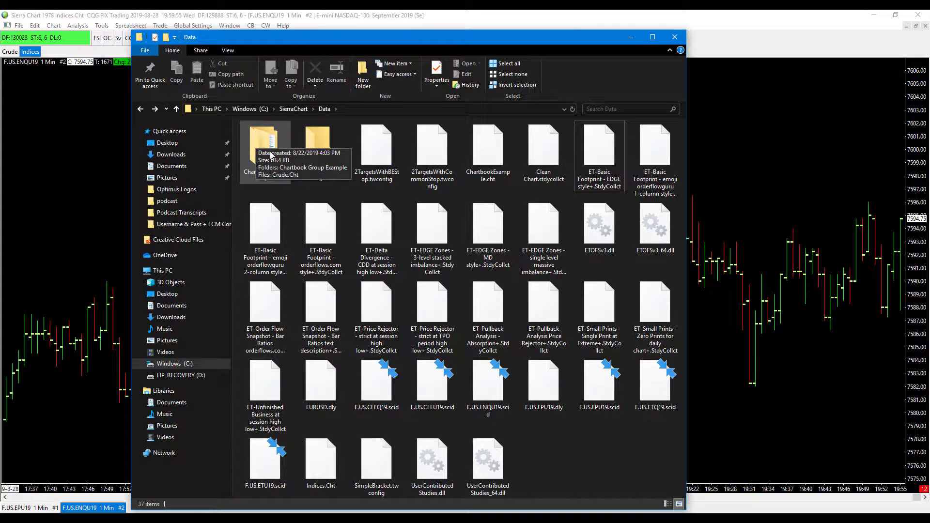
drag(321, 460, 274, 158)
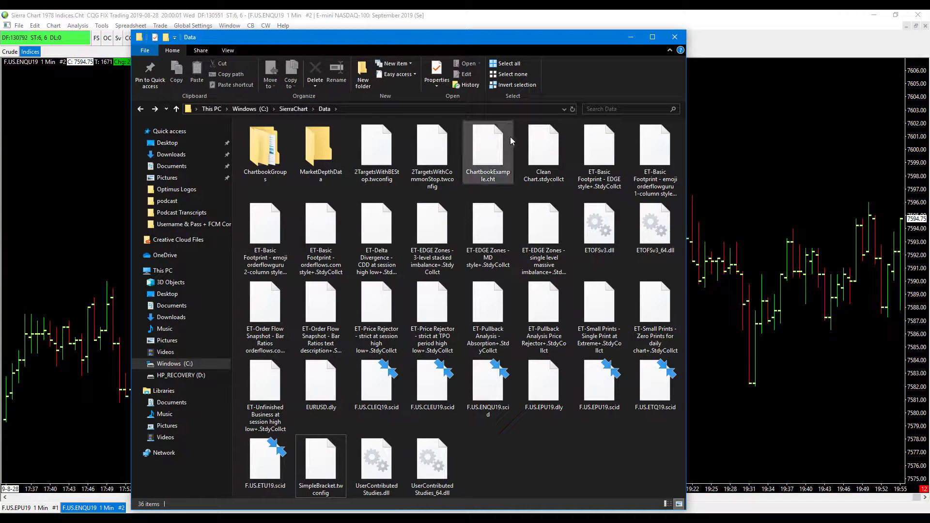
Move Crude.Cht and Indices.Cht from ChartbookGroups into its Chartbook Group Example subfolder and close File Explorer
click(495, 180)
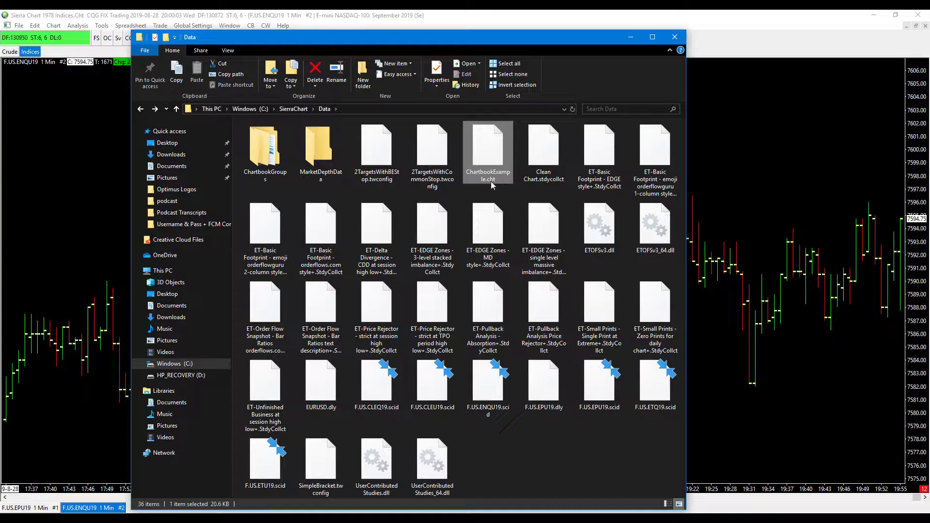
right_click(272, 168)
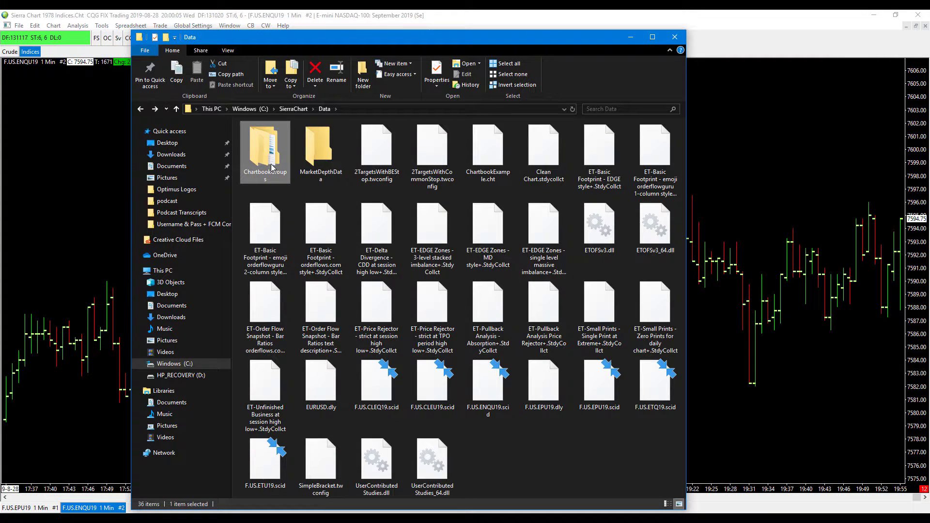
click(274, 142)
double_click(273, 141)
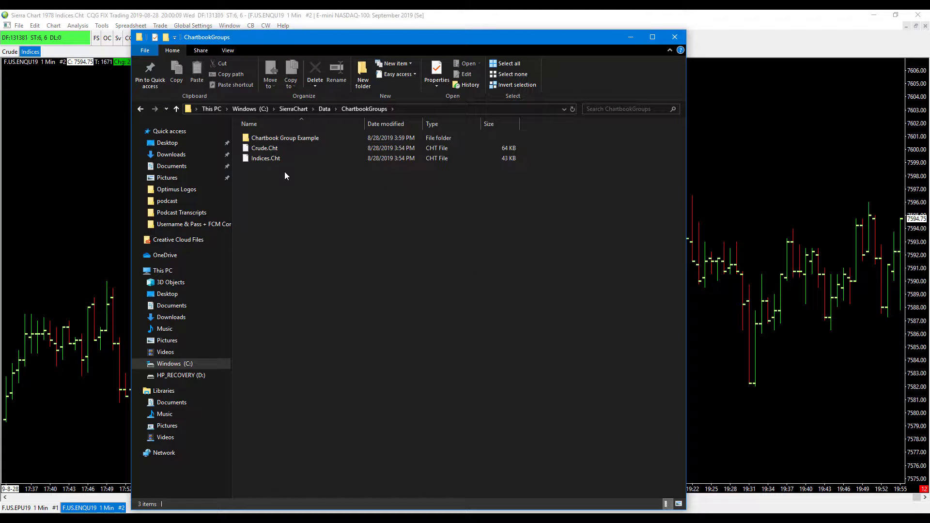
drag(283, 171, 316, 136)
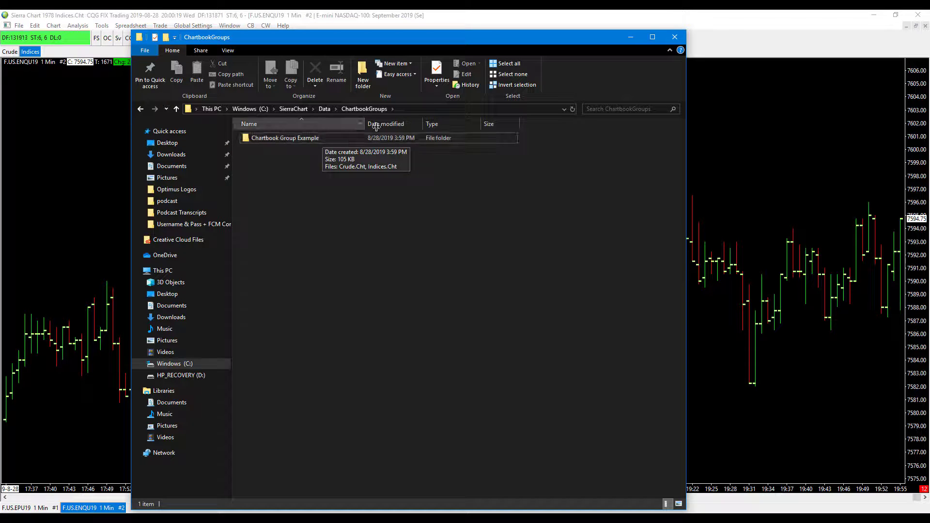
click(675, 37)
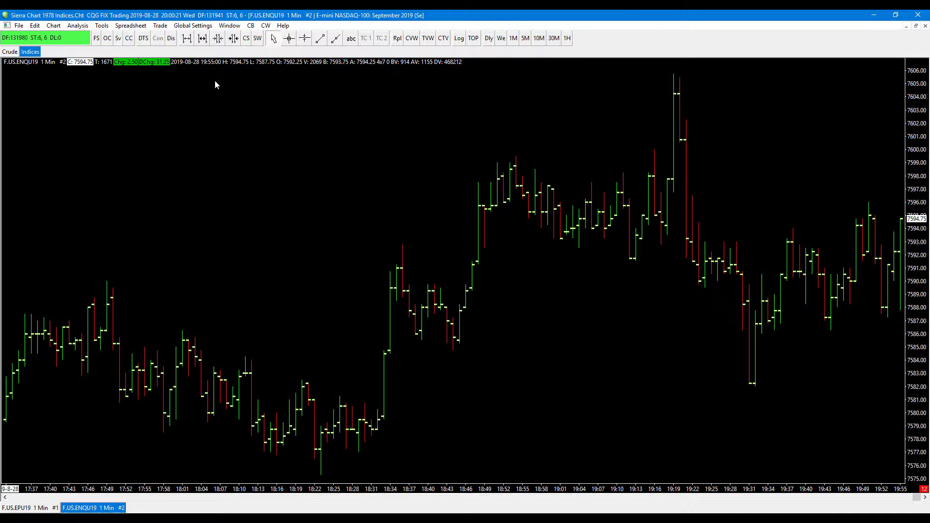
Close all open chartbooks, confirming the closure
click(19, 26)
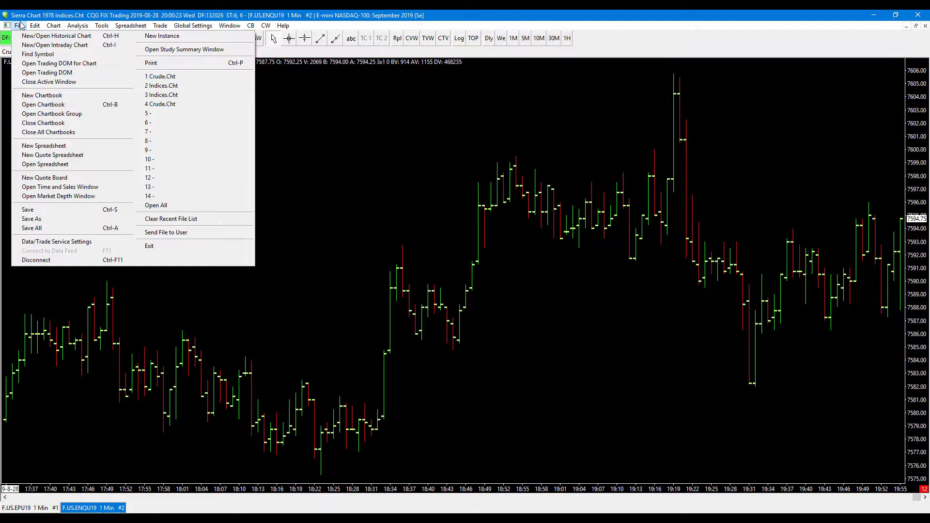
click(418, 210)
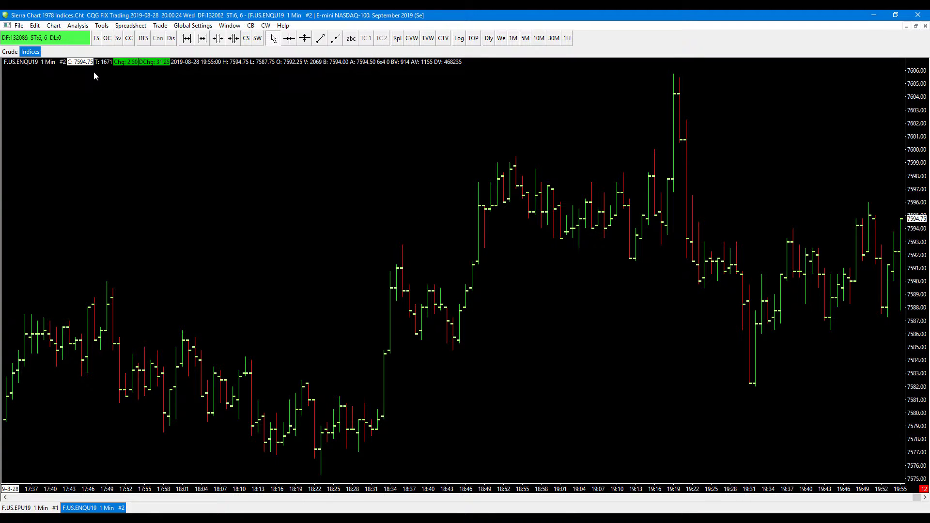
click(20, 27)
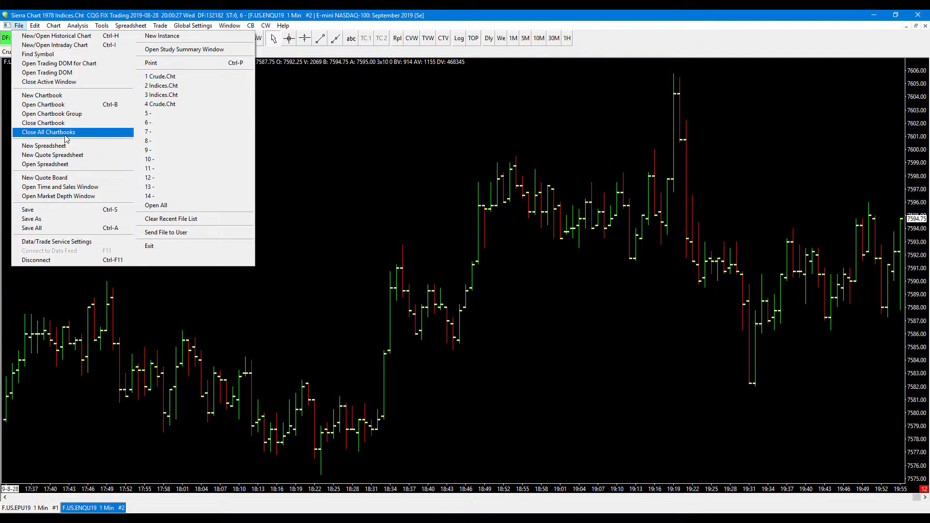
click(39, 132)
click(464, 287)
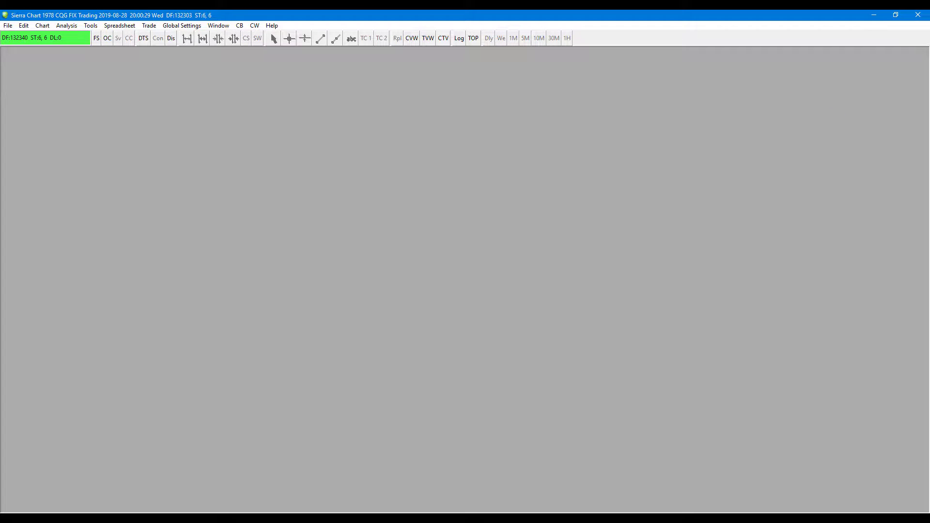
Open the "Chartbook Group Example" chartbook group and view its Crude and Indices chartbooks
click(7, 26)
click(52, 114)
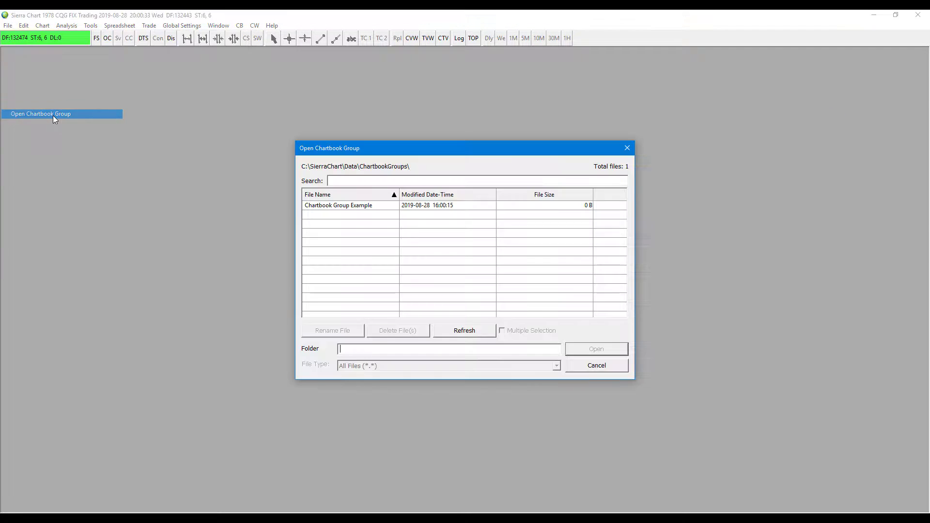
click(333, 207)
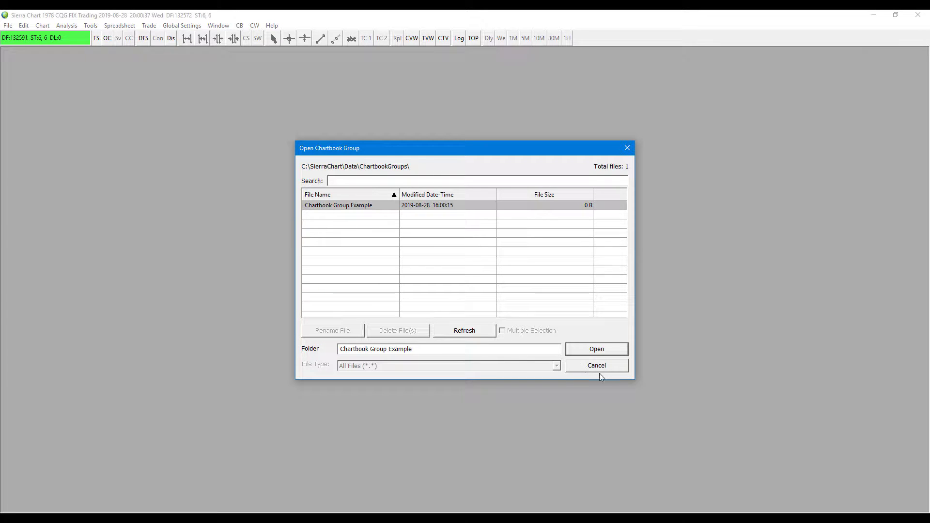
click(607, 352)
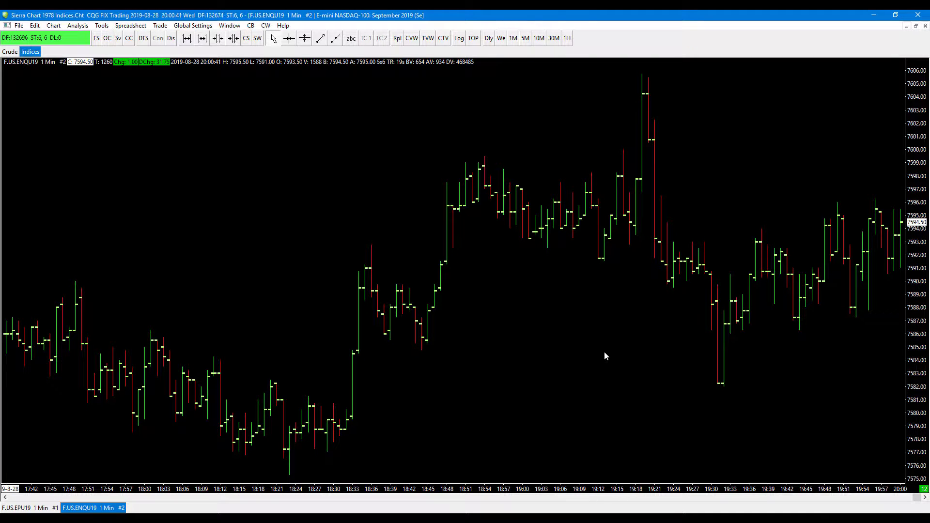
click(10, 52)
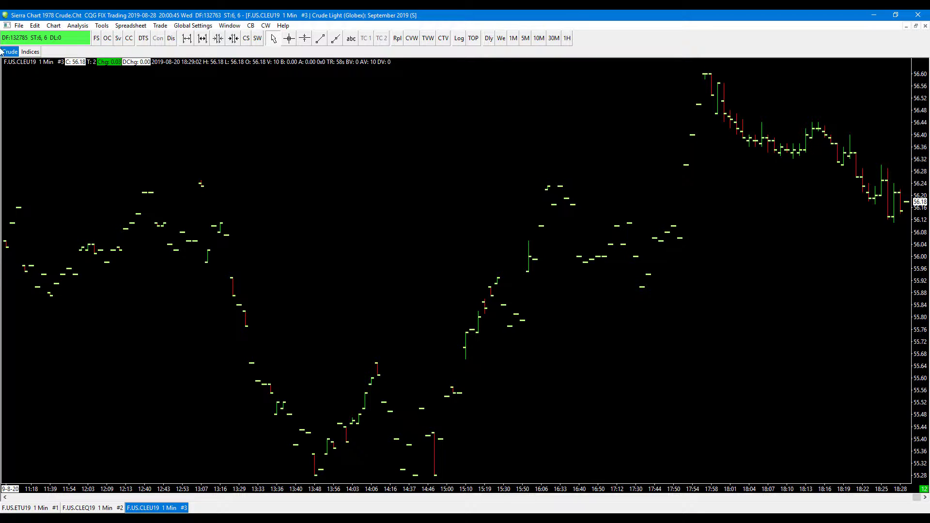
click(31, 53)
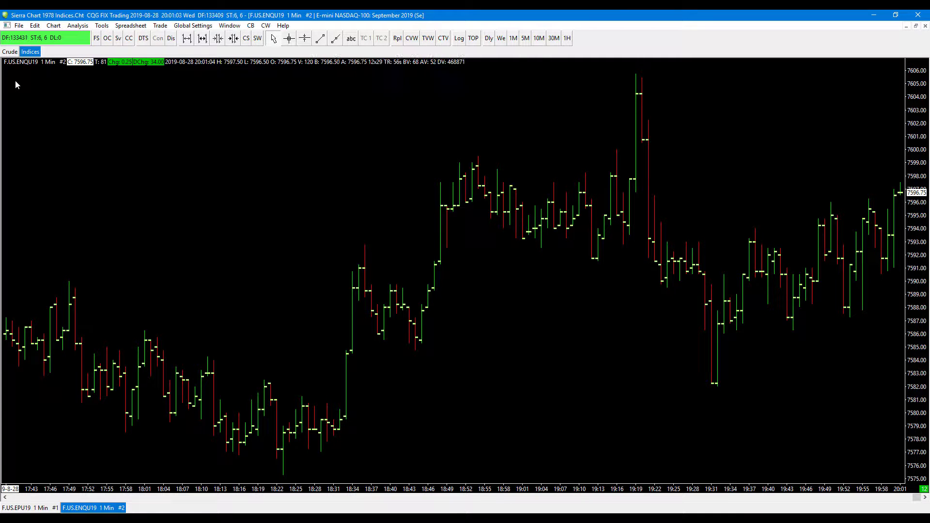
Open the General Settings from the global settings
click(193, 26)
mouse_move(201, 38)
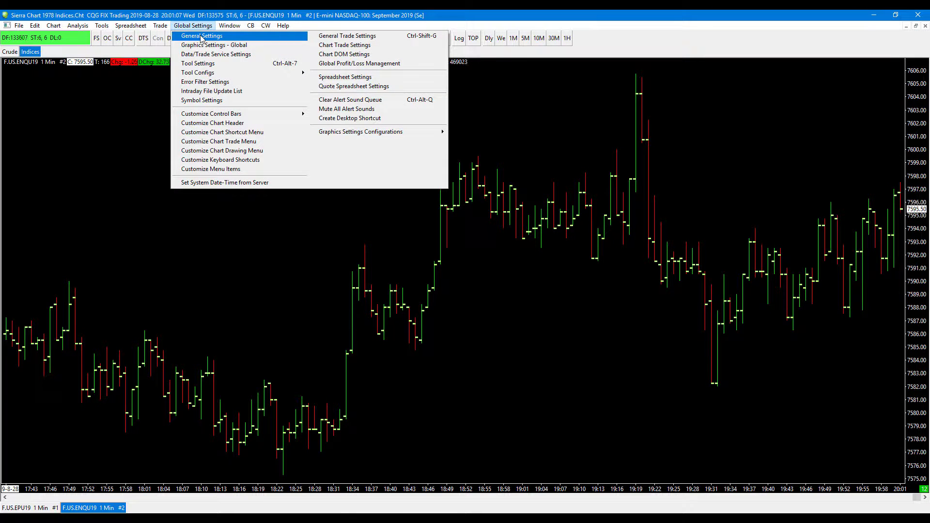
click(201, 37)
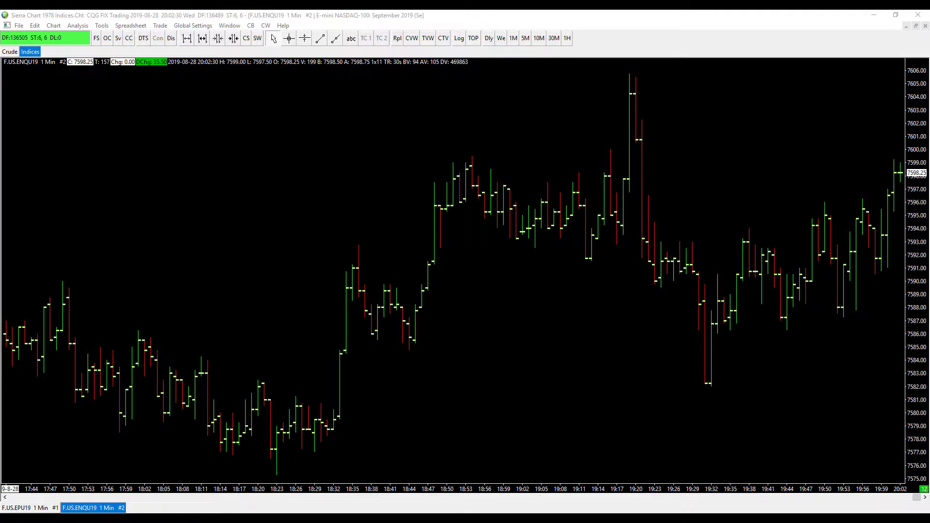
Draw a line on the NASDAQ-100 chart from the 18:36 high at about 7592.75 to the 18:48 high at about 7597.50
click(320, 47)
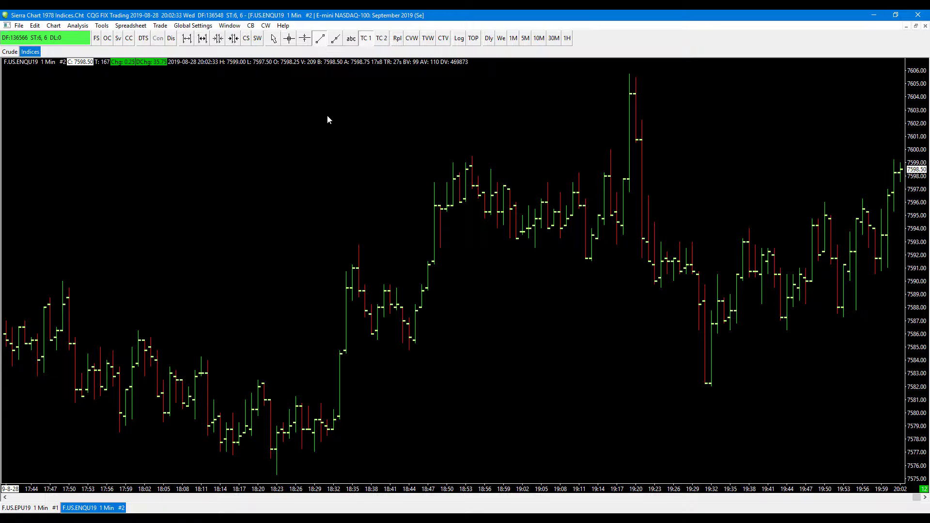
click(358, 244)
click(378, 223)
drag(378, 223, 436, 183)
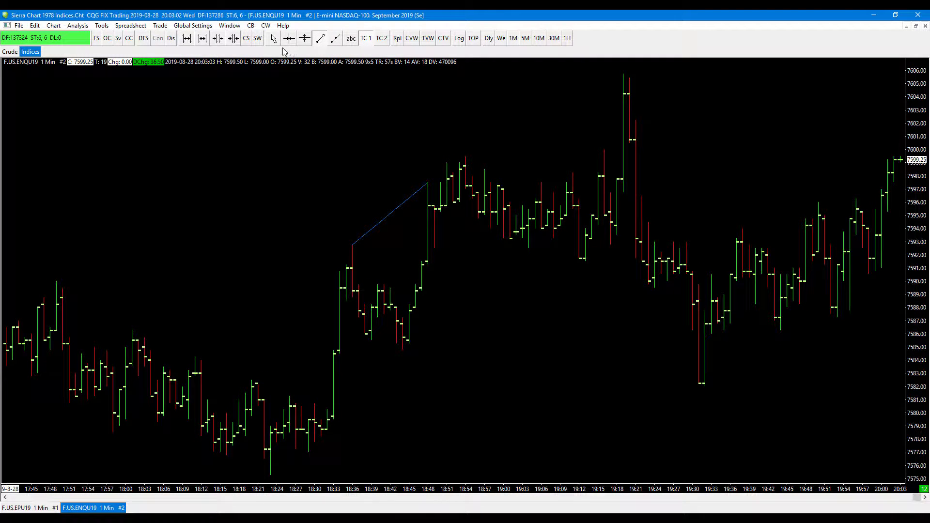
Draw a Price Retracement from the swing high near 19:11 at about 7598.25 up to the 19:19 peak at about 7605.75
click(102, 25)
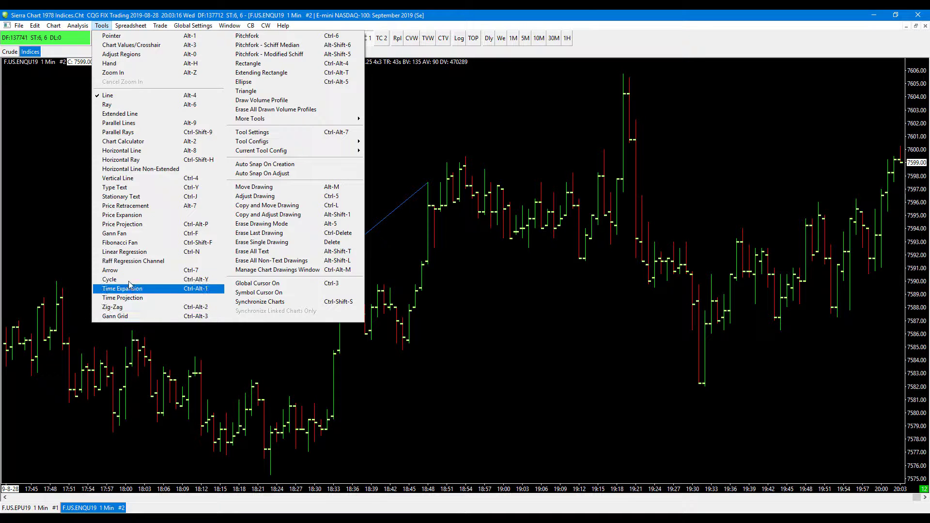
click(123, 206)
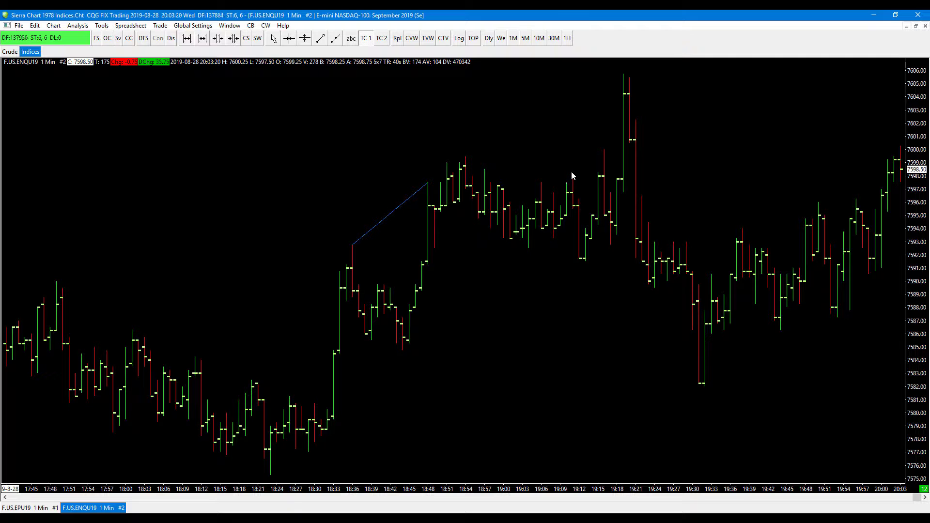
drag(572, 173, 623, 74)
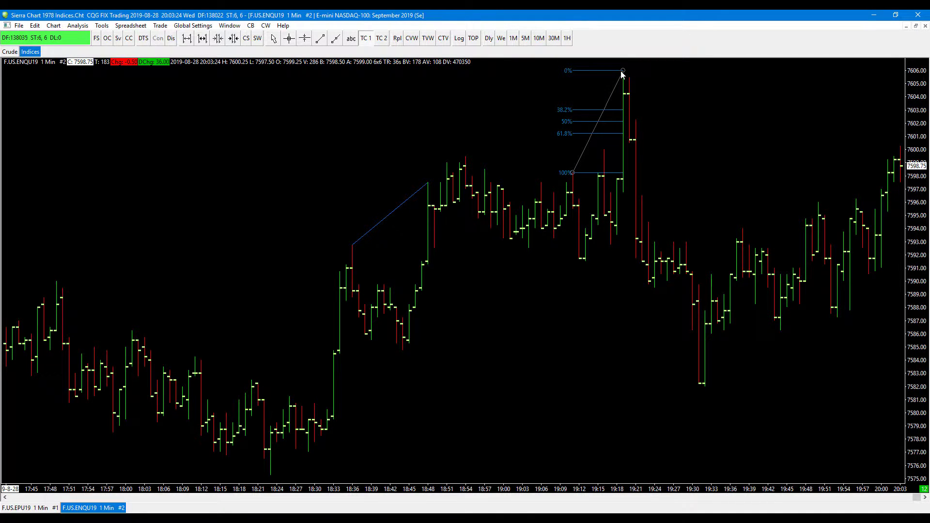
mouse_move(622, 74)
mouse_down()
mouse_move(667, 89)
mouse_move(622, 75)
mouse_up()
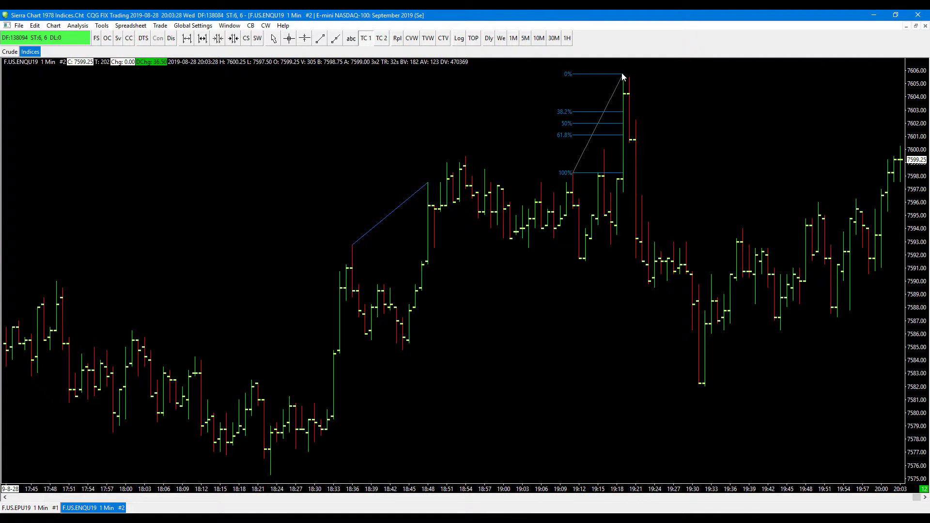
scroll(585, 145, right, 1)
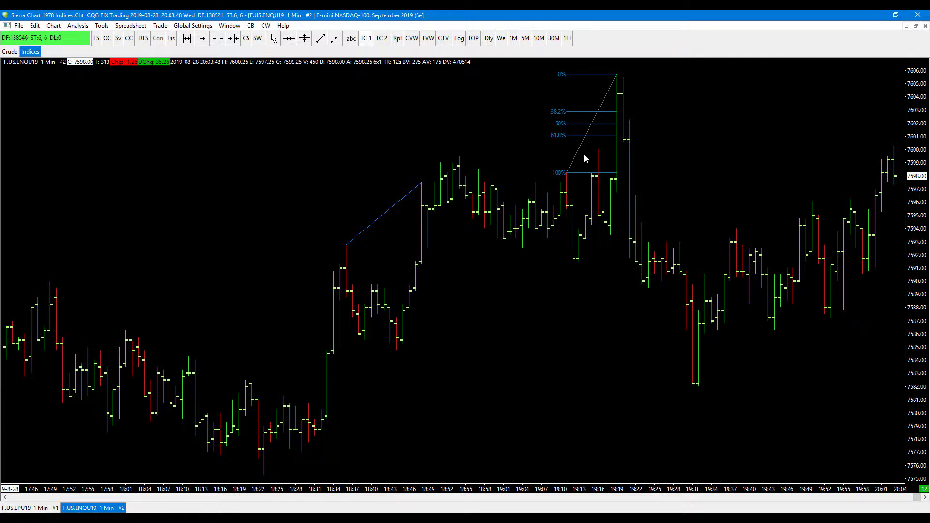
click(162, 26)
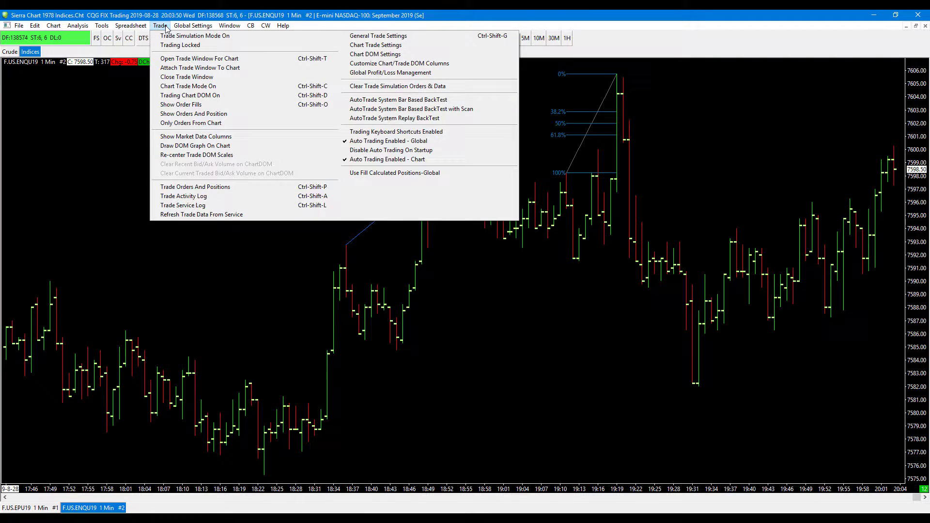
mouse_move(101, 26)
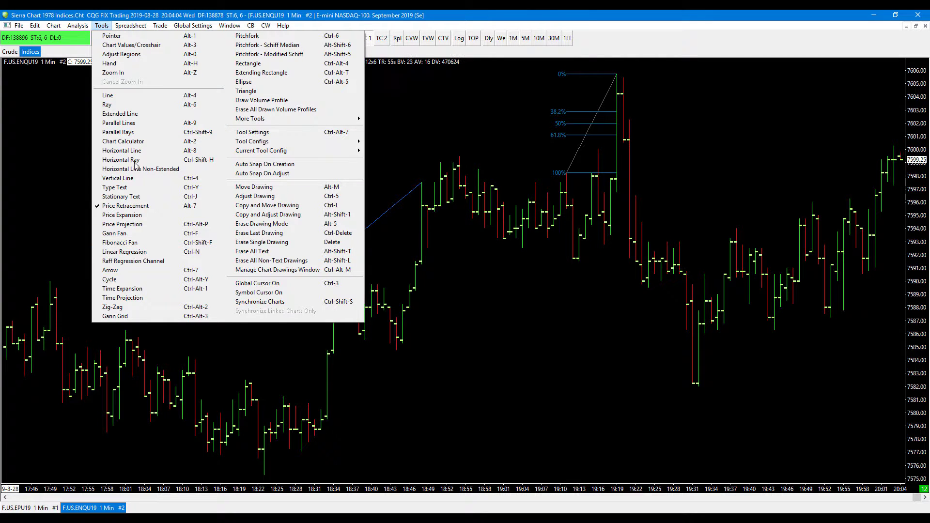
click(155, 35)
click(102, 25)
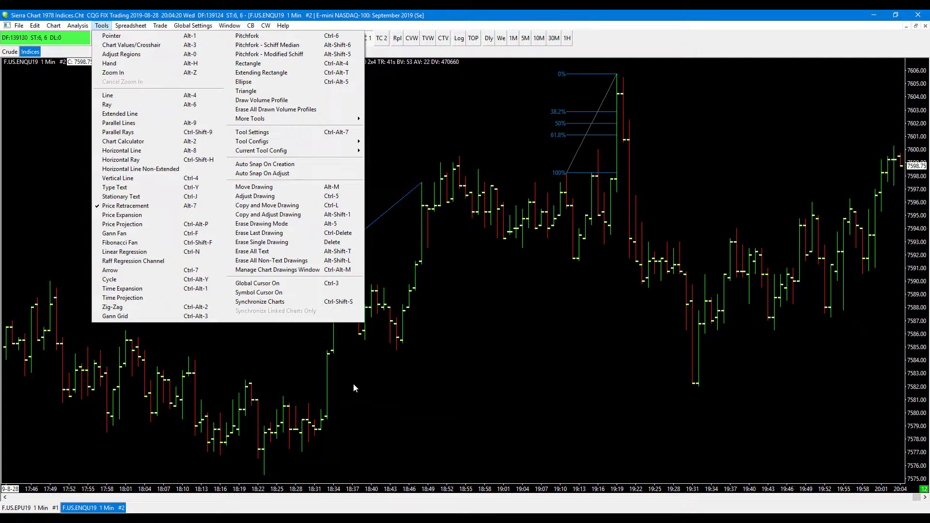
click(390, 395)
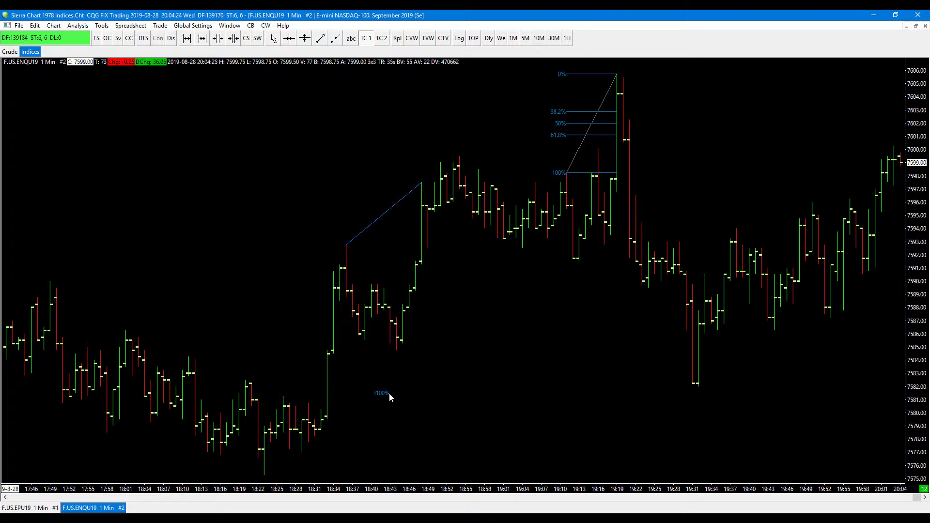
key(Escape)
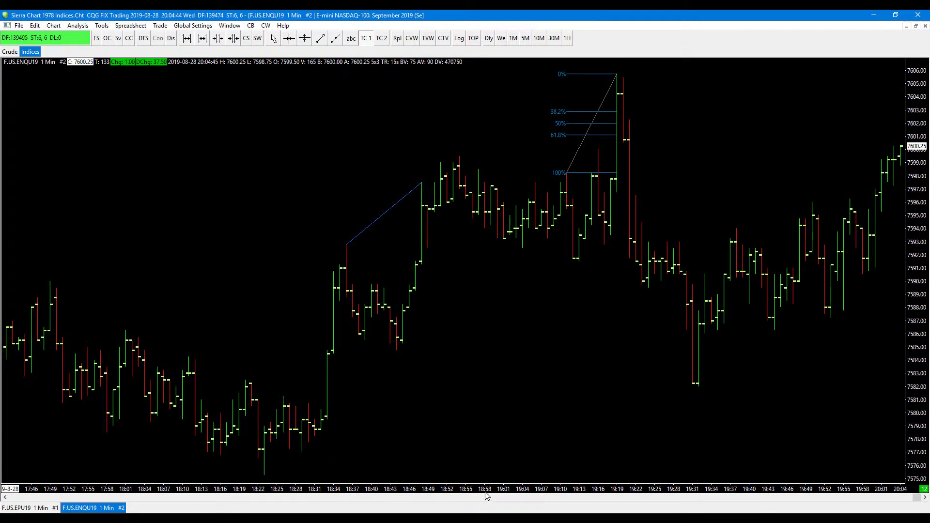
Browse the NASDAQ-100 chart back and forth in time, from the earlier bars to the empty space beyond the latest bar
mouse_move(496, 492)
mouse_down()
mouse_move(527, 493)
mouse_move(509, 491)
mouse_up()
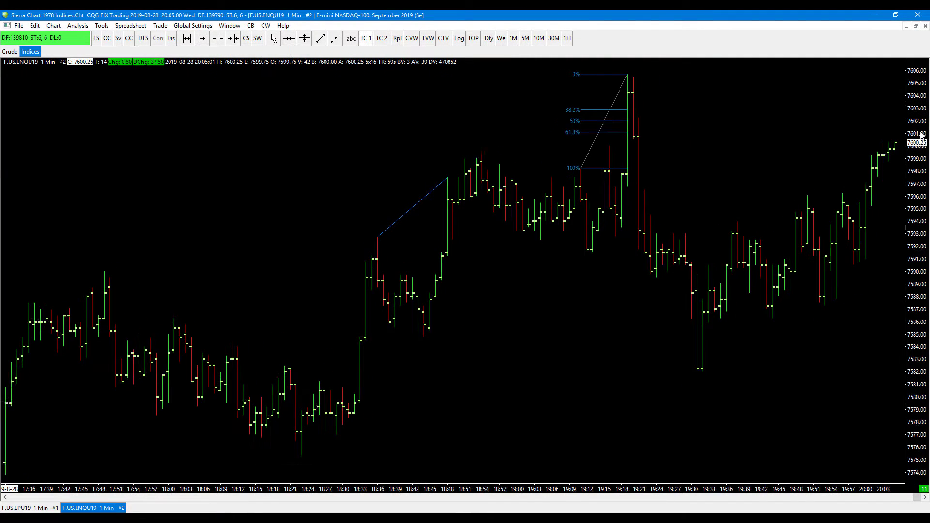
scroll(922, 136, down, 5)
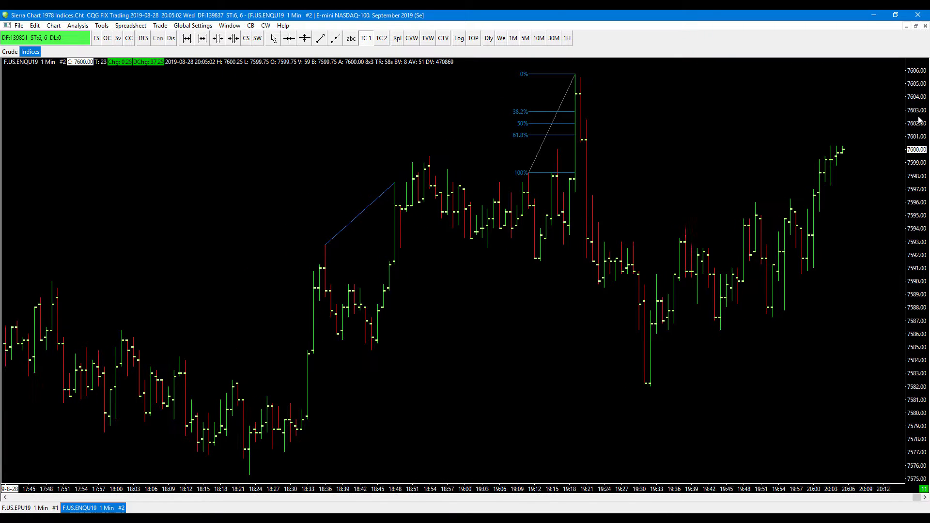
scroll(919, 118, up, 6)
scroll(917, 116, down, 10)
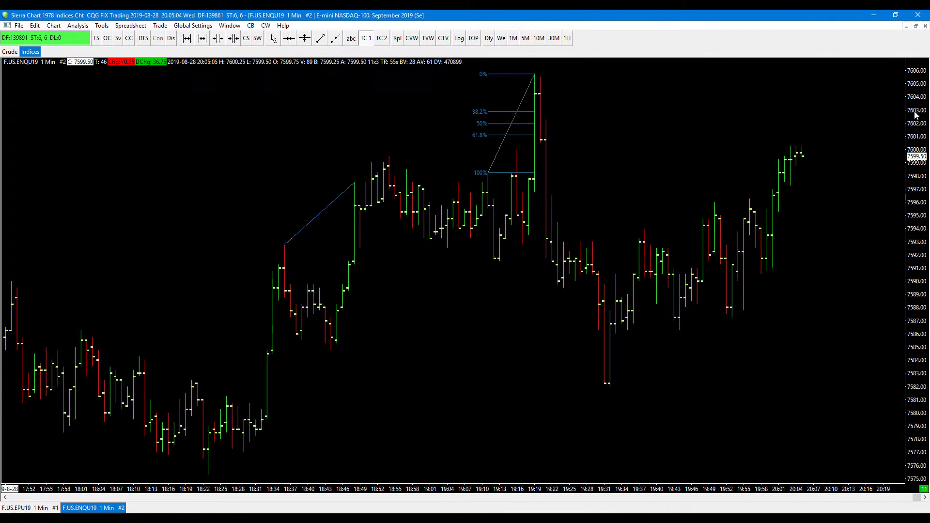
scroll(916, 116, up, 7)
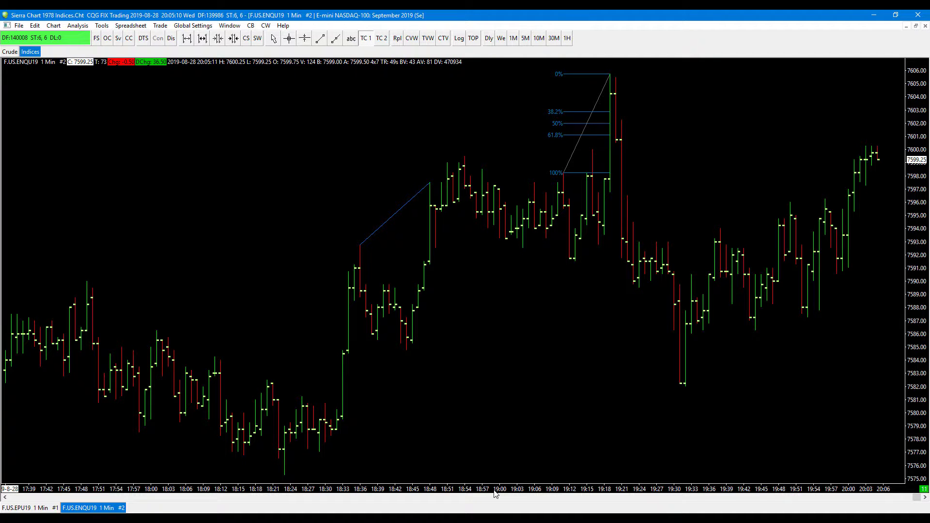
scroll(489, 491, up, 3)
scroll(489, 490, up, 10)
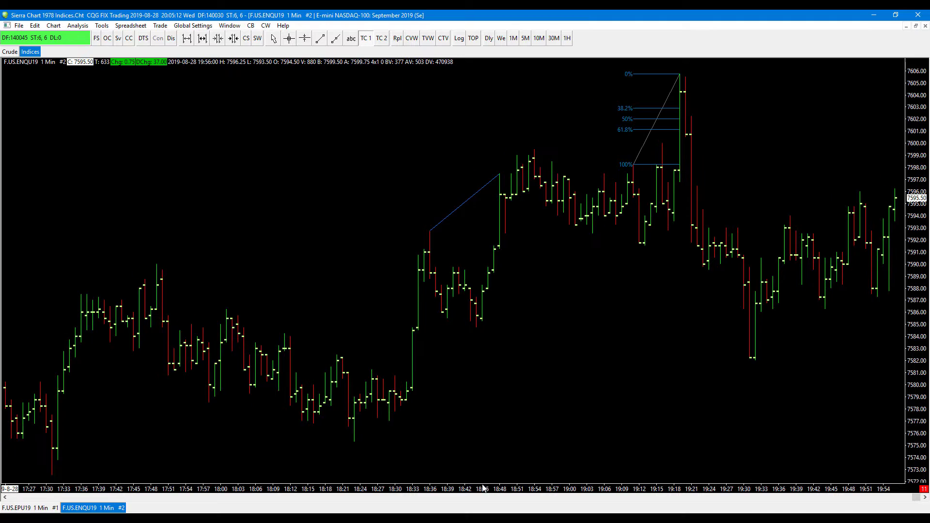
scroll(483, 489, down, 20)
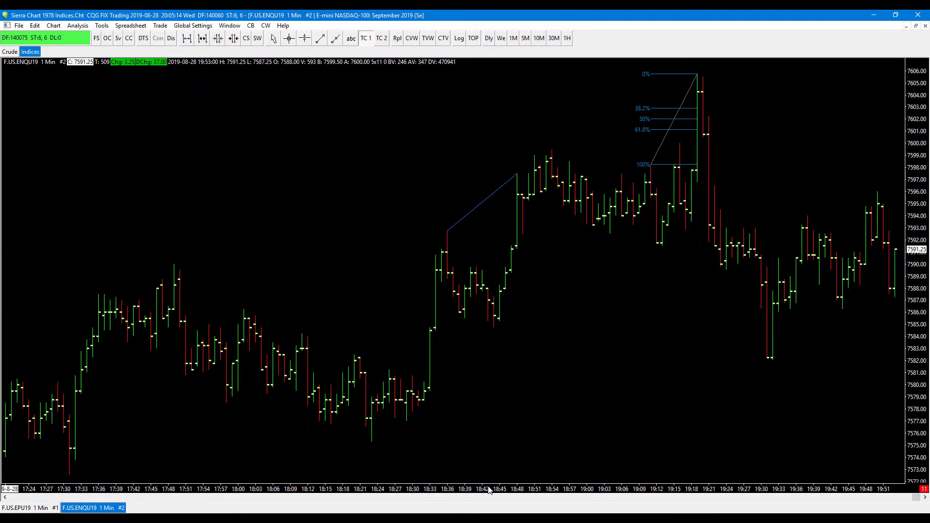
scroll(499, 496, down, 10)
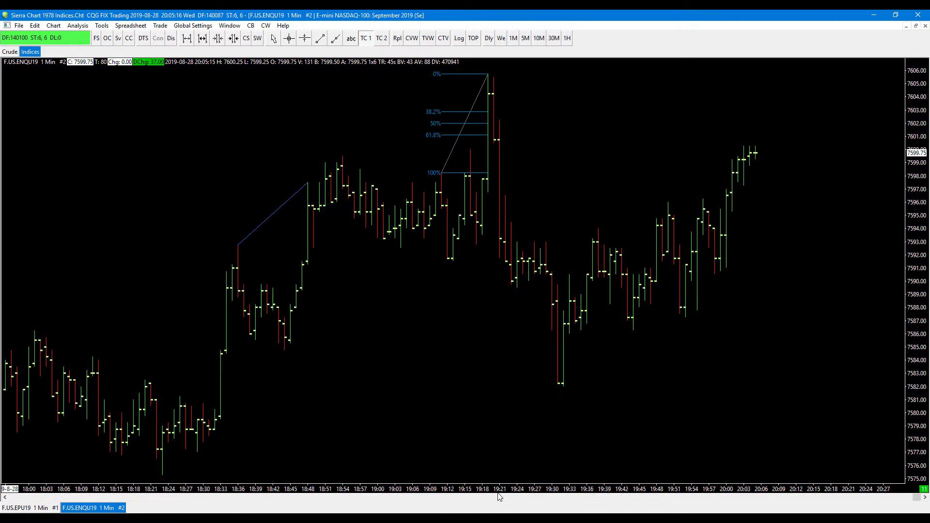
scroll(497, 492, down, 2)
scroll(494, 489, down, 2)
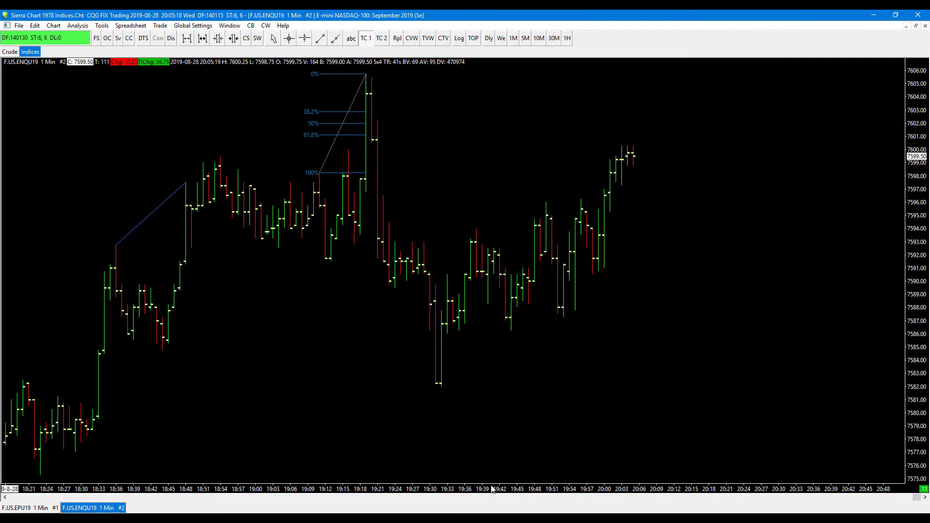
scroll(482, 490, up, 2)
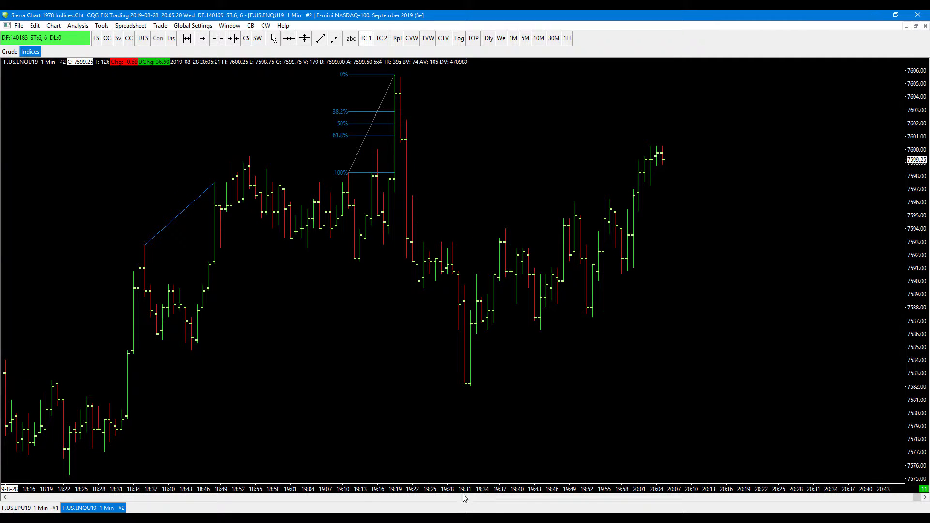
Compress the chart's bar spacing to view the bars since August 27, and widen it again around the latest bars
drag(460, 492, 711, 493)
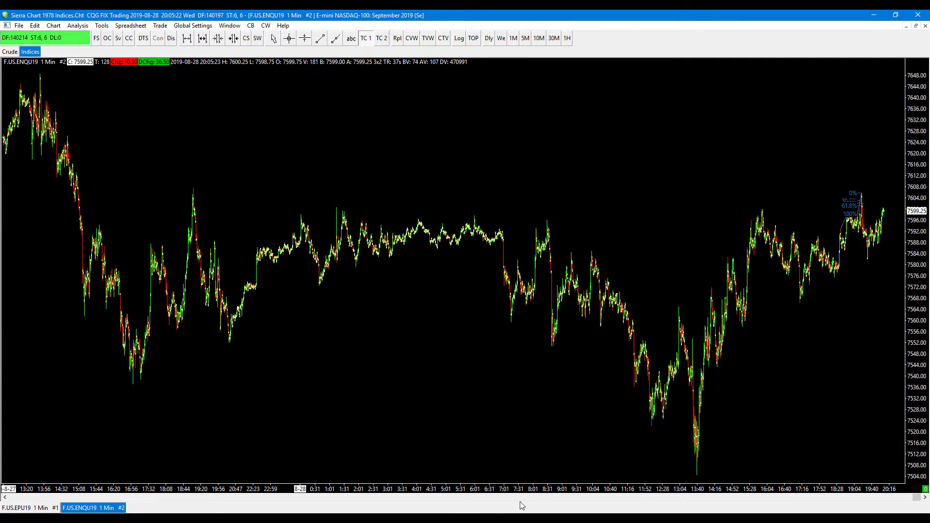
drag(541, 491, 291, 481)
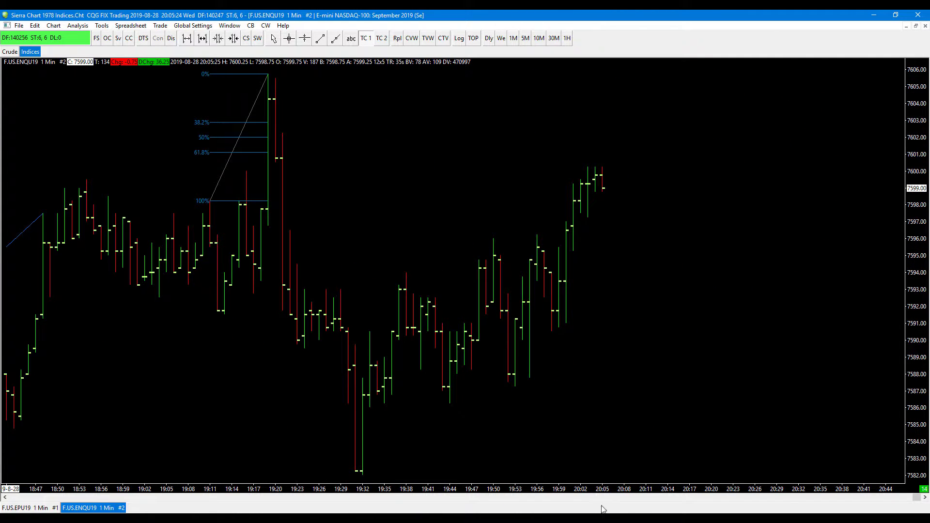
scroll(551, 488, up, 10)
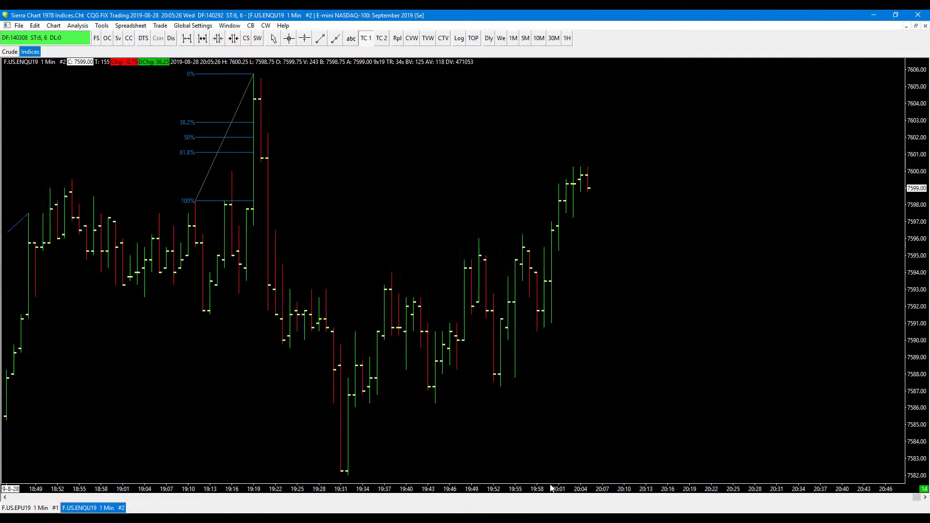
Compress the NASDAQ-100 chart's price scale to span about 7577 to 7611
scroll(551, 490, up, 4)
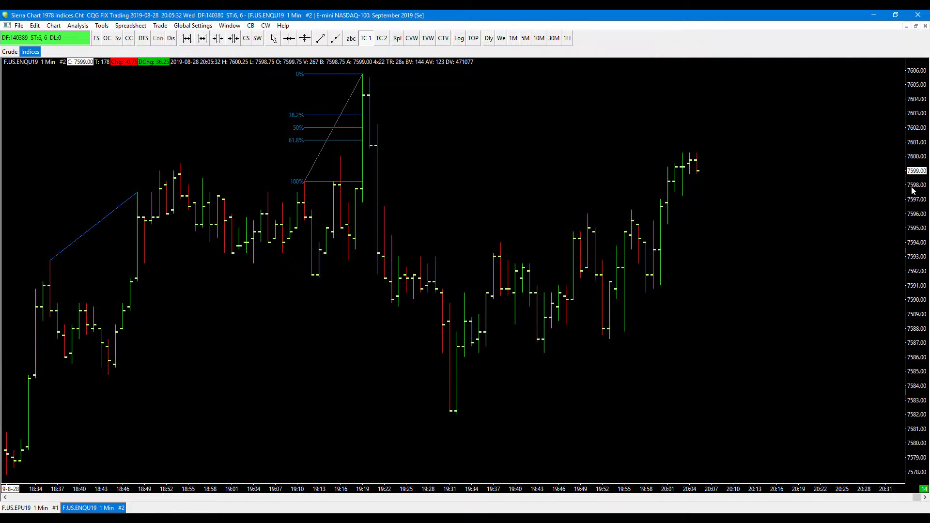
scroll(912, 189, down, 7)
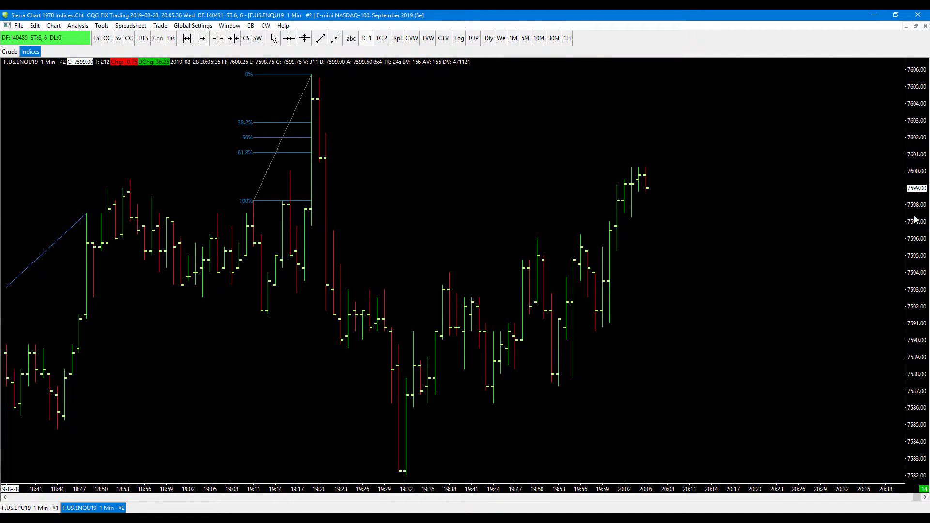
mouse_move(917, 221)
mouse_down()
mouse_move(894, 243)
mouse_move(883, 241)
mouse_move(885, 200)
mouse_move(886, 265)
mouse_move(886, 119)
mouse_move(891, 278)
mouse_move(877, 170)
mouse_move(896, 214)
mouse_move(928, 241)
mouse_up()
Move the NASDAQ-100 chart forward beyond the latest bar and back again, bar by bar
key(Right)
key(Right)
key(Right)
key(Right)
key(Right)
key(Right)
key(Right)
key(Right)
key(Right)
key(Right)
key(Right)
key(Right)
key(Right)
key(Right)
key(Right)
key(Right)
key(Right)
key(Right)
key(Right)
key(Right)
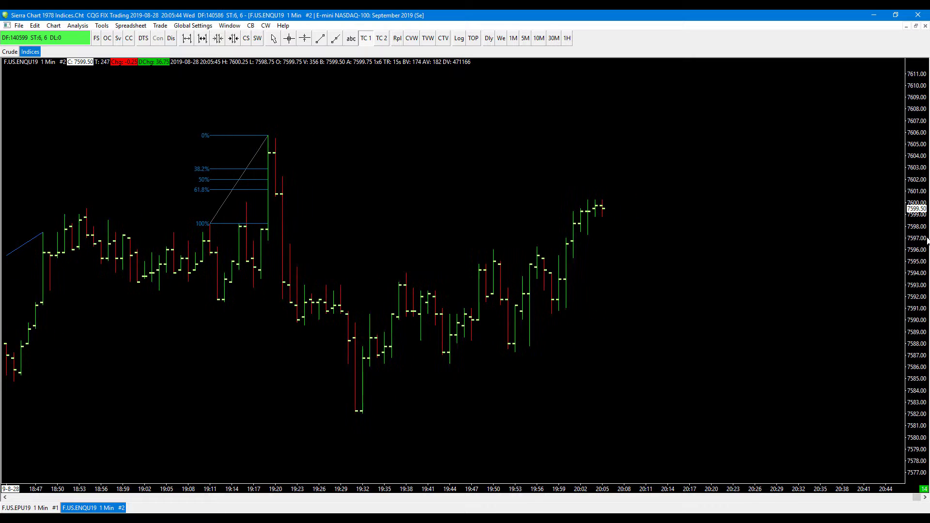
key(Left)
key(Left)
key(Left)
key(Left)
key(Left)
key(Left)
key(Left)
key(Left)
key(Left)
key(Left)
key(Left)
key(Left)
key(Left)
key(Left)
key(Left)
key(Left)
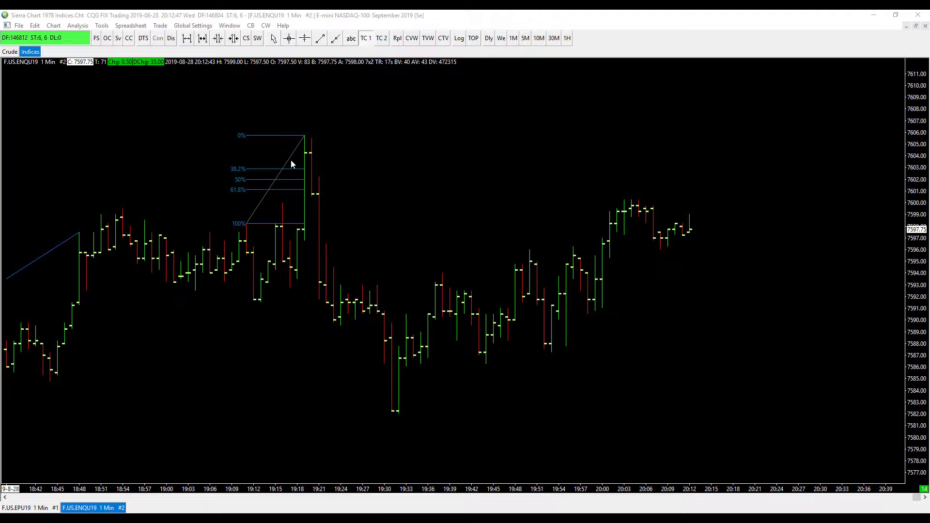
Open the NASDAQ-100 chart's studies and look through the available studies around the Volume entries
click(102, 26)
click(83, 35)
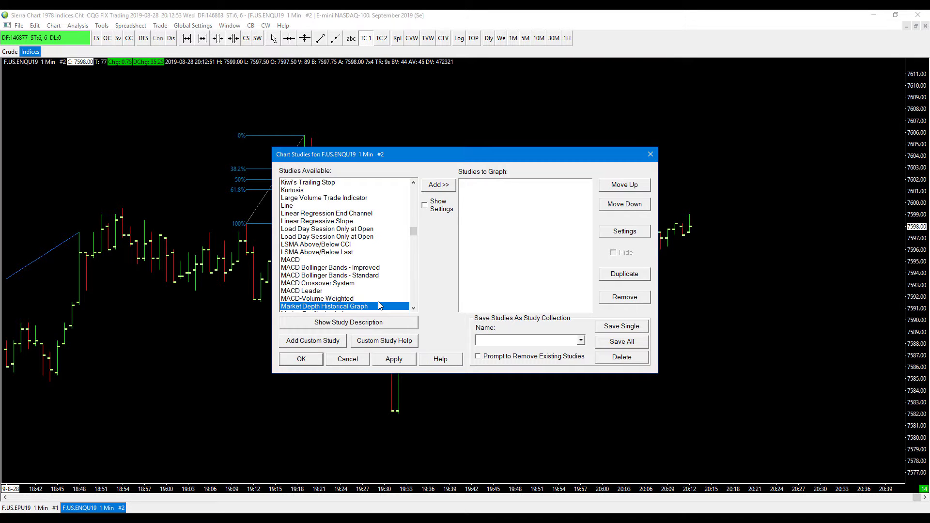
text(volume)
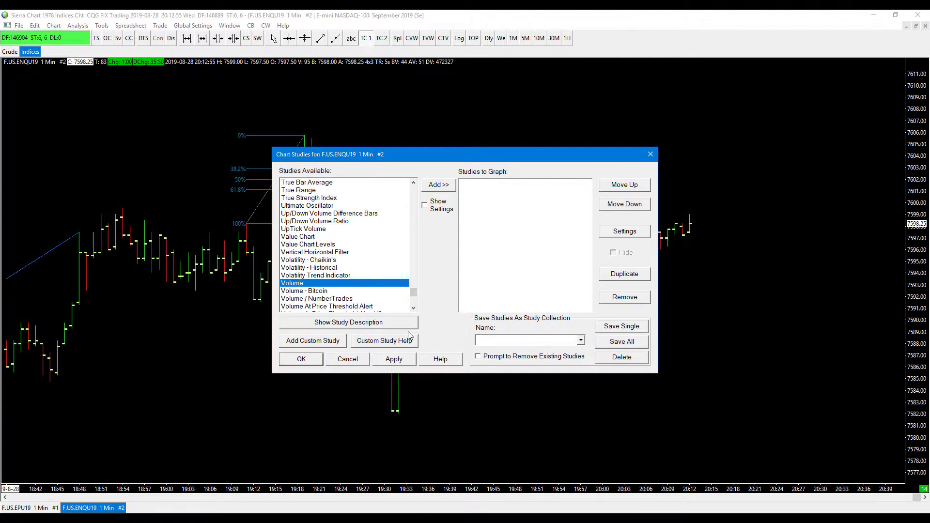
scroll(392, 286, down, 2)
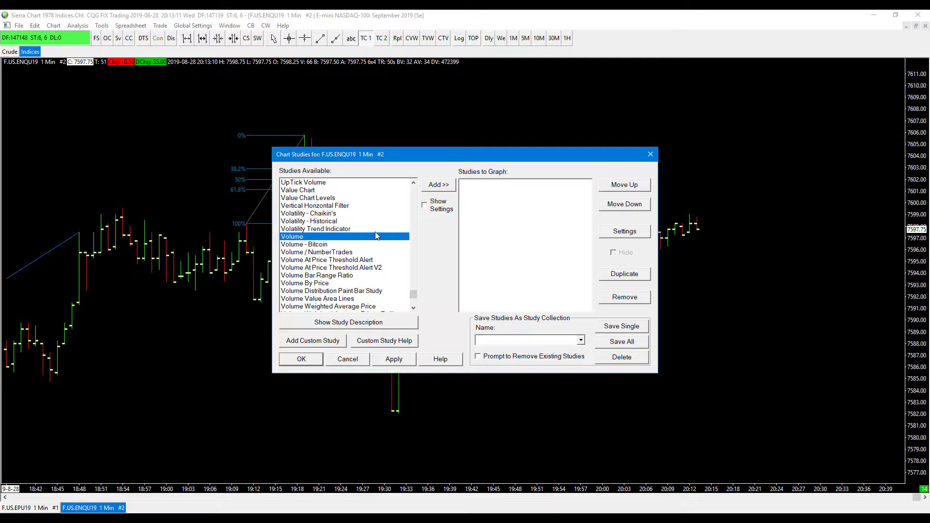
scroll(384, 244, up, 7)
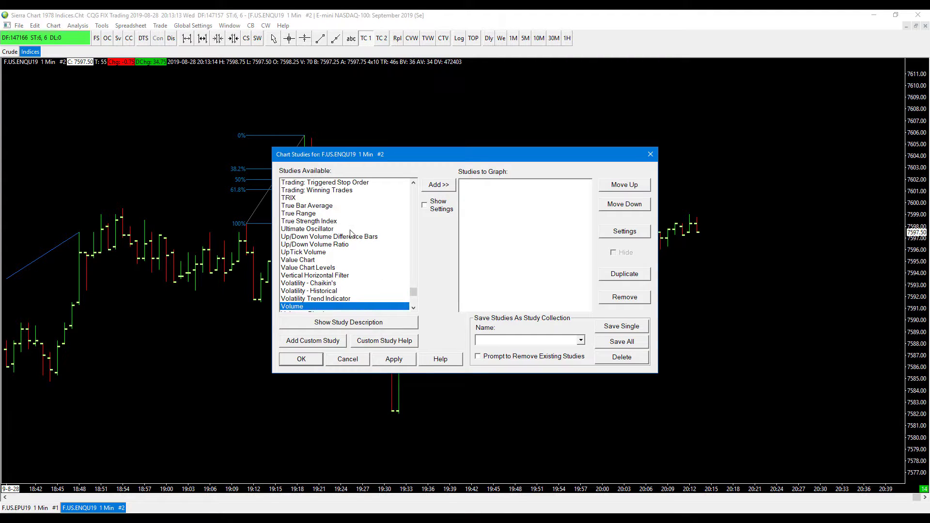
click(324, 238)
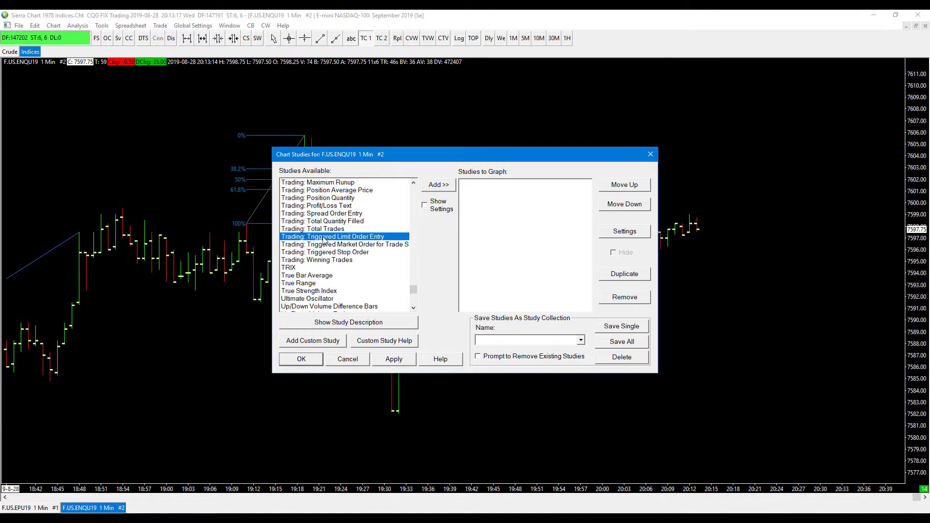
Add the Market Depth Historical Graph study to the NASDAQ-100 chart, apply it, and move the studies dialog off the latest bars
text(mar)
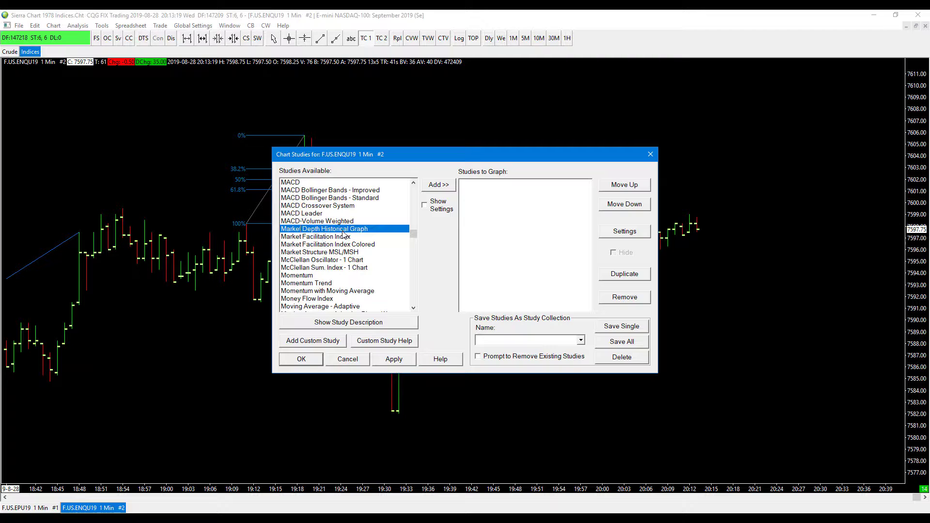
click(436, 187)
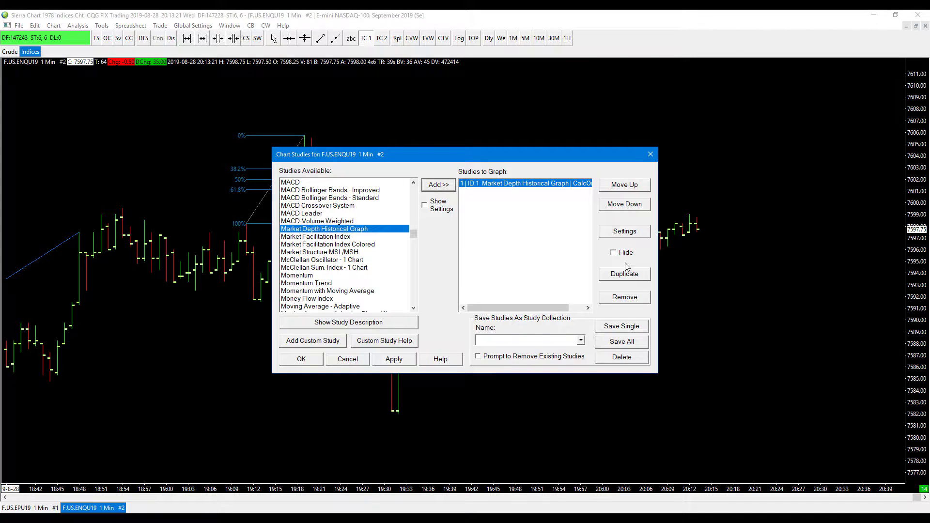
click(382, 363)
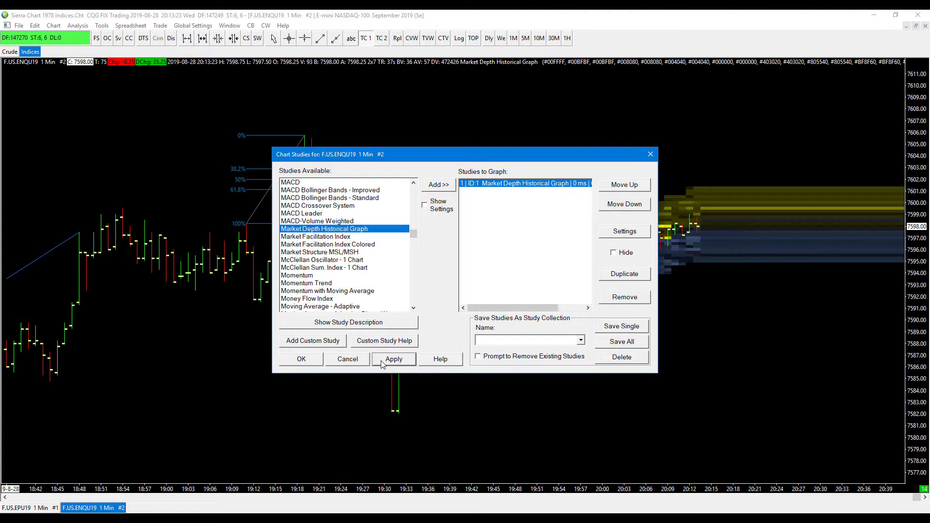
drag(521, 160, 400, 133)
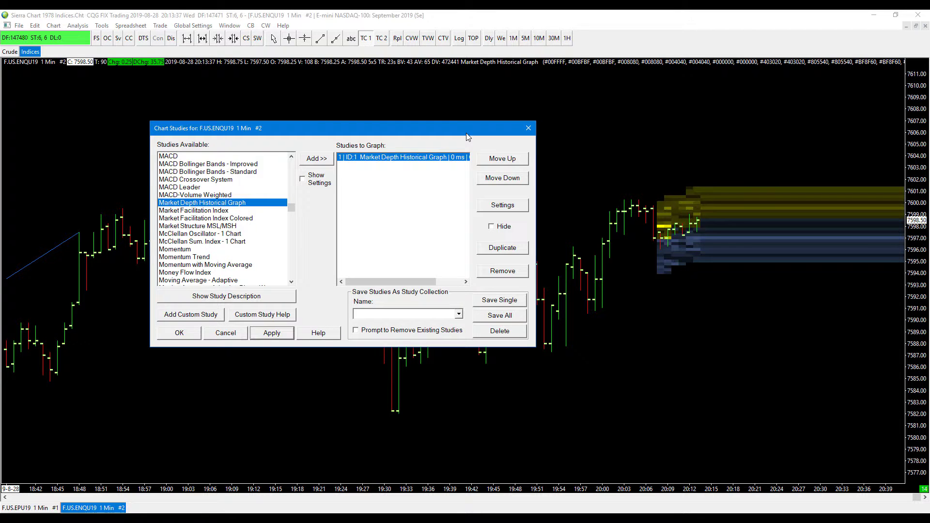
Open the Market Depth Historical Graph settings and examine the options for Depth Quantity Type to Display After Last Bar
click(504, 207)
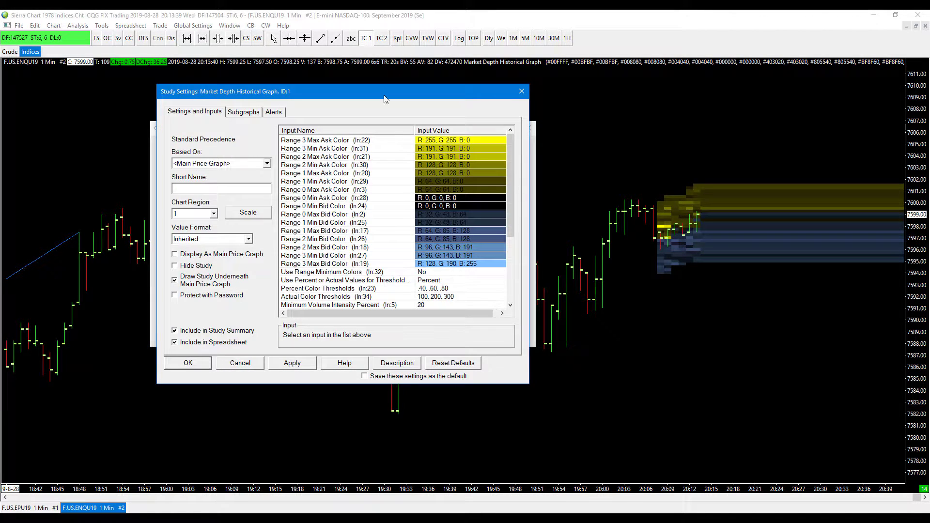
drag(375, 104, 469, 104)
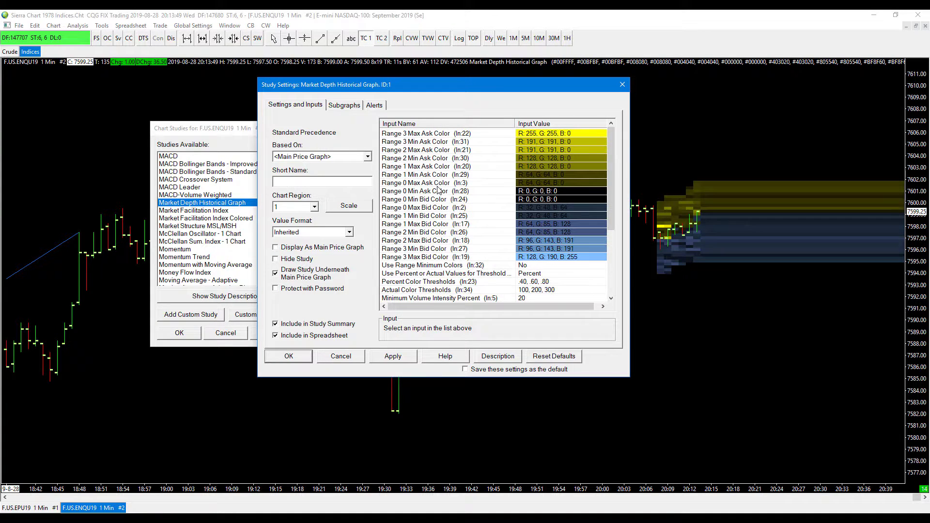
scroll(439, 190, down, 2)
scroll(438, 190, down, 2)
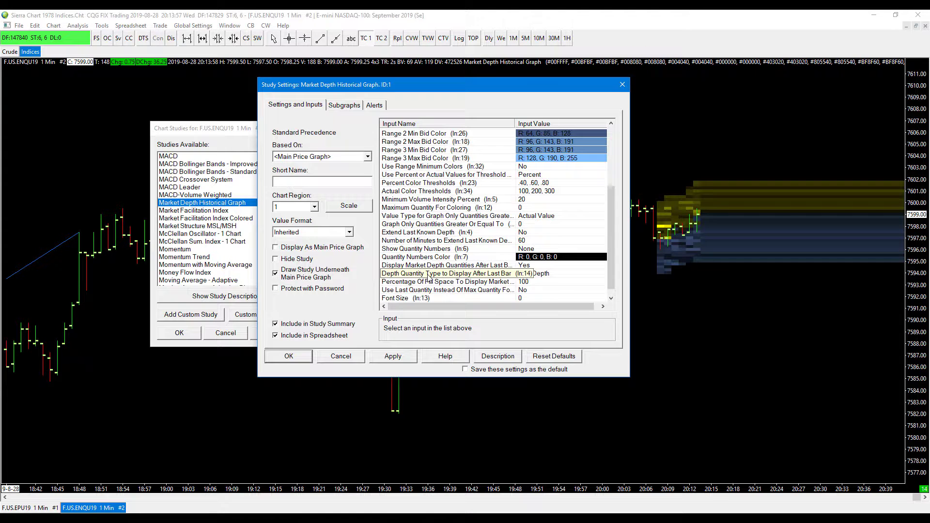
click(543, 275)
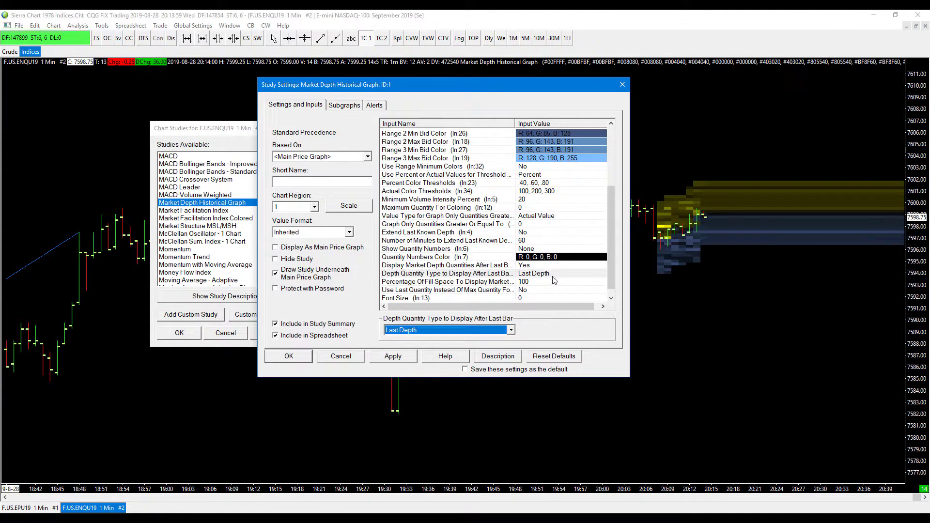
click(488, 332)
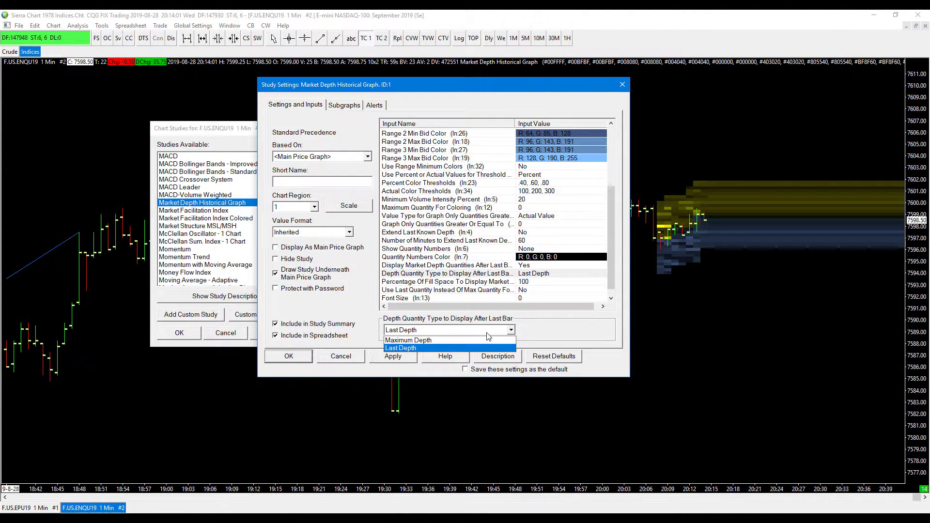
click(487, 333)
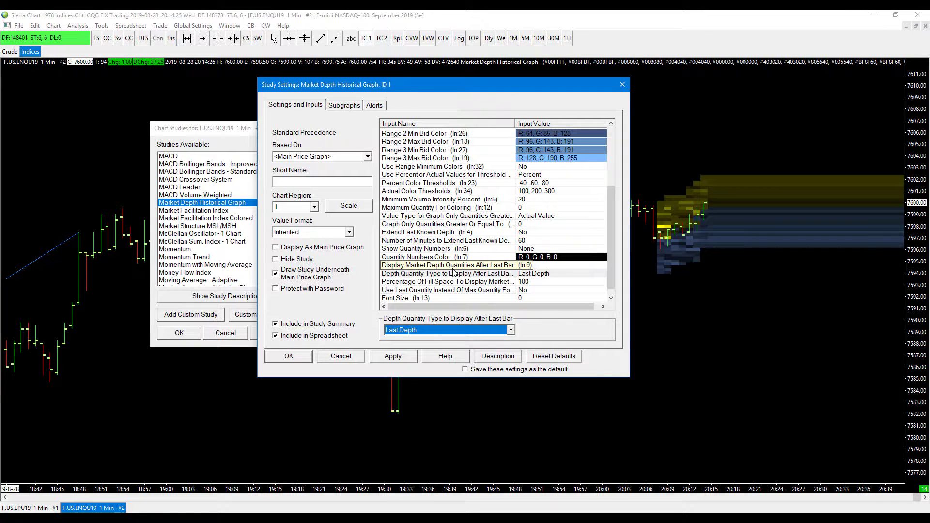
Review the study's bid and ask color ranges, Quantity Numbers Color, and Display Market Depth Quantities After Last Bar inputs
scroll(476, 280, up, 3)
scroll(479, 242, up, 1)
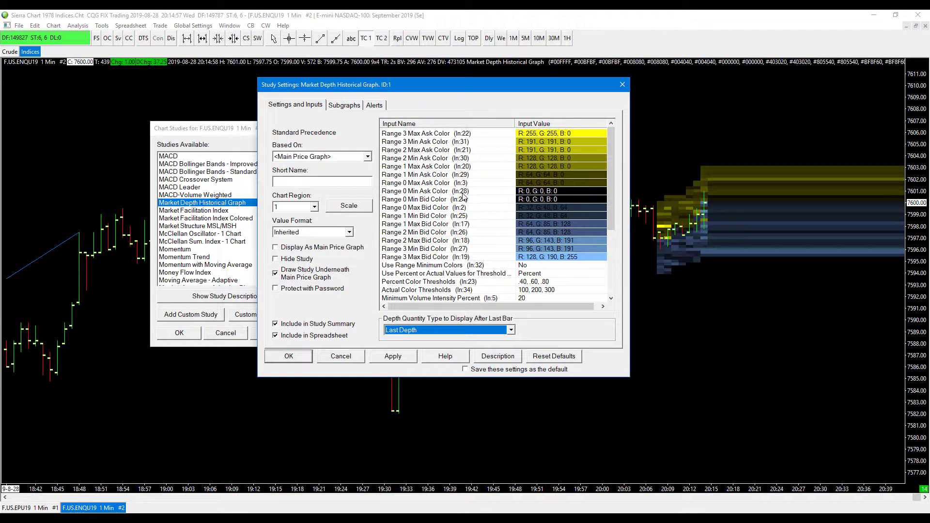
scroll(463, 196, down, 1)
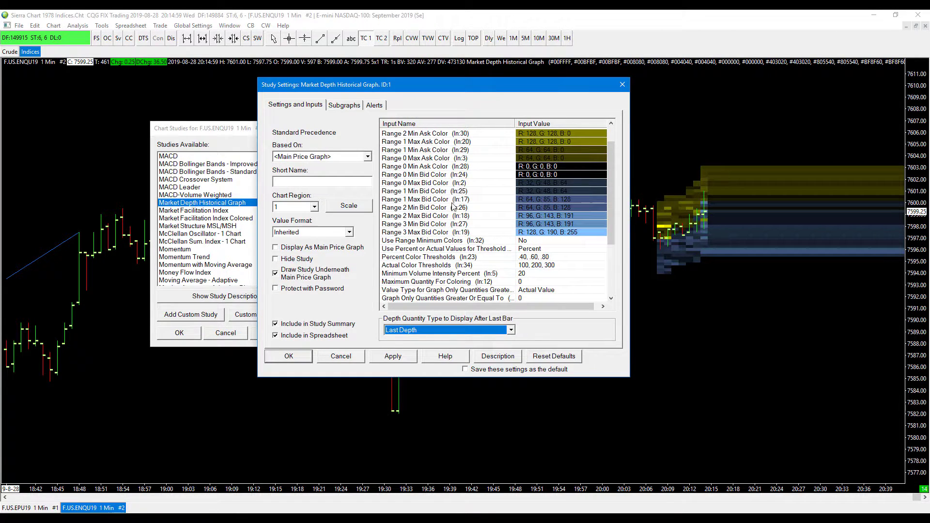
scroll(437, 290, down, 1)
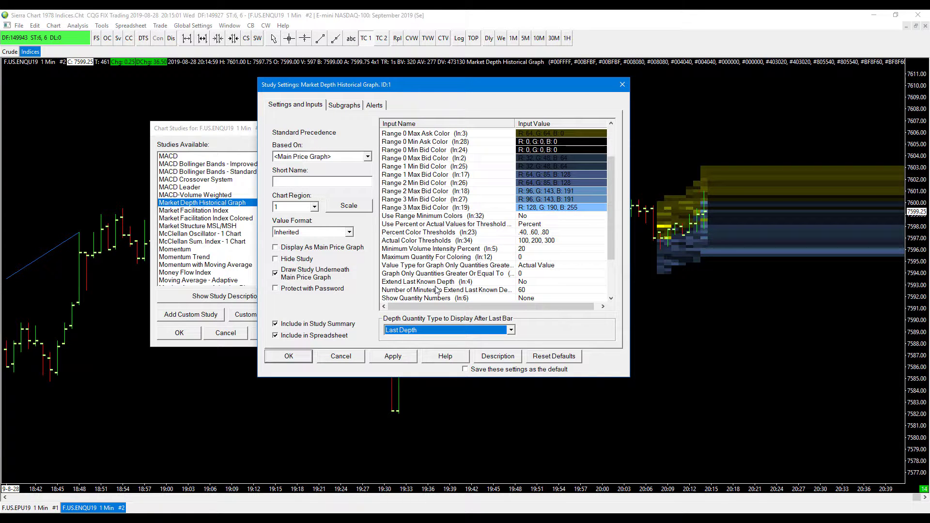
scroll(423, 277, down, 1)
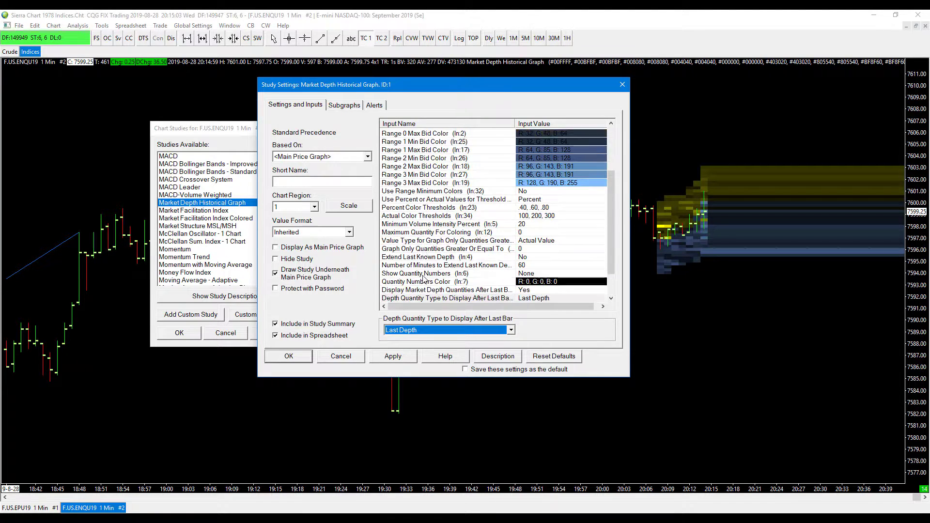
click(424, 283)
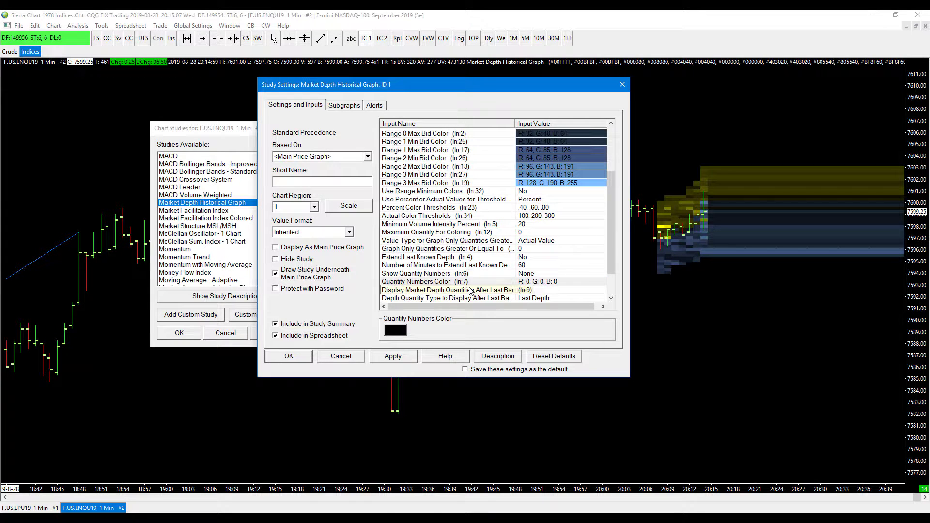
click(442, 291)
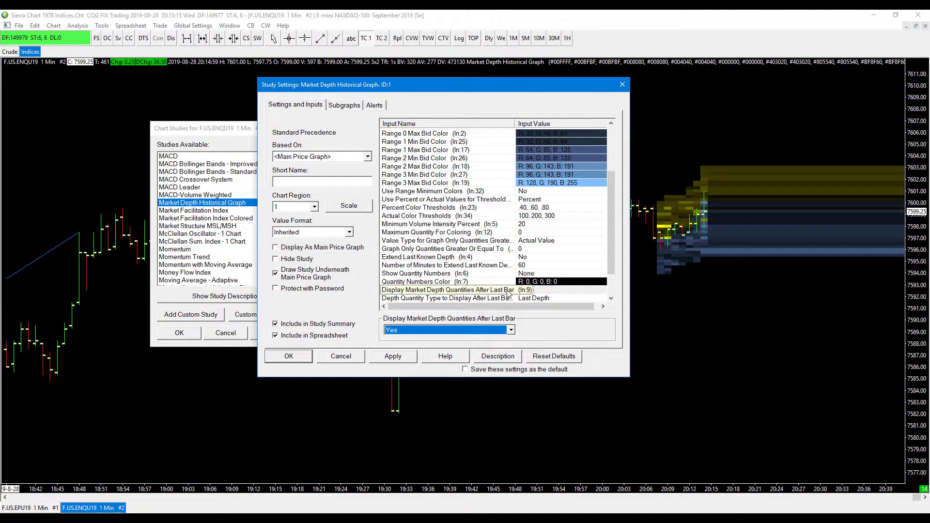
Set the study's Show Quantity Numbers input to In Bars
click(429, 274)
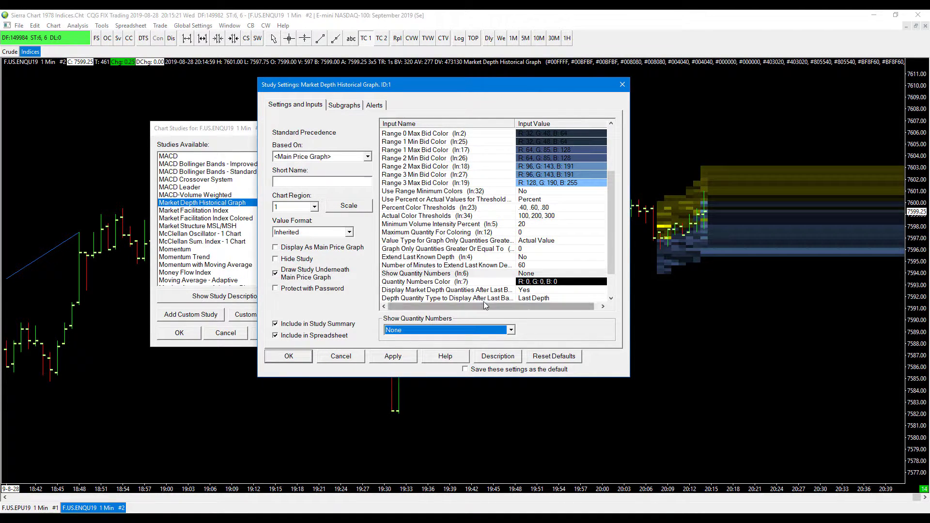
click(511, 331)
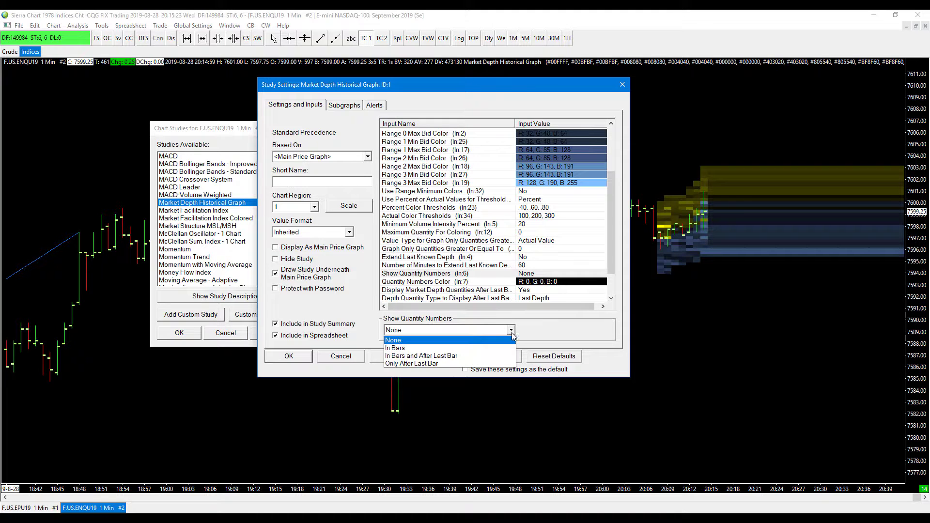
click(431, 349)
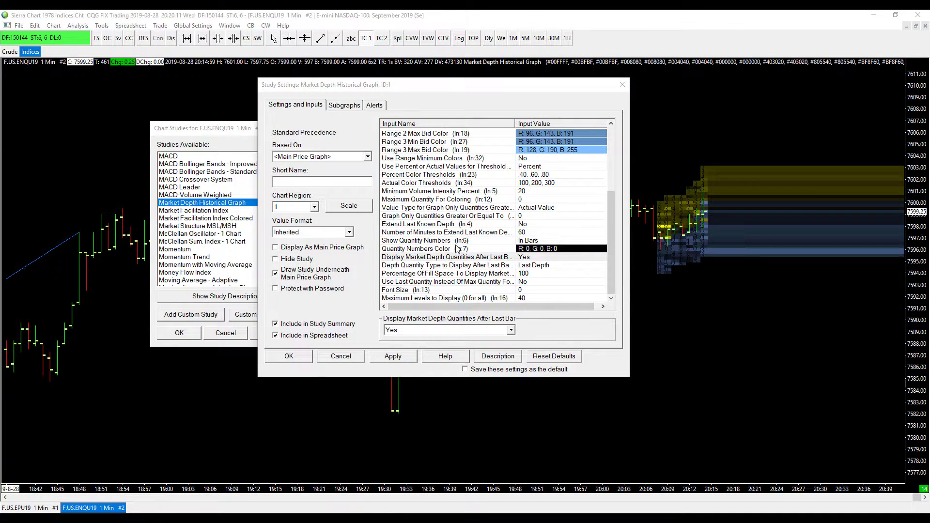
Examine the study's Quantity Numbers Color, Extend Last Known Depth options, and Maximum Levels to Display inputs
click(424, 249)
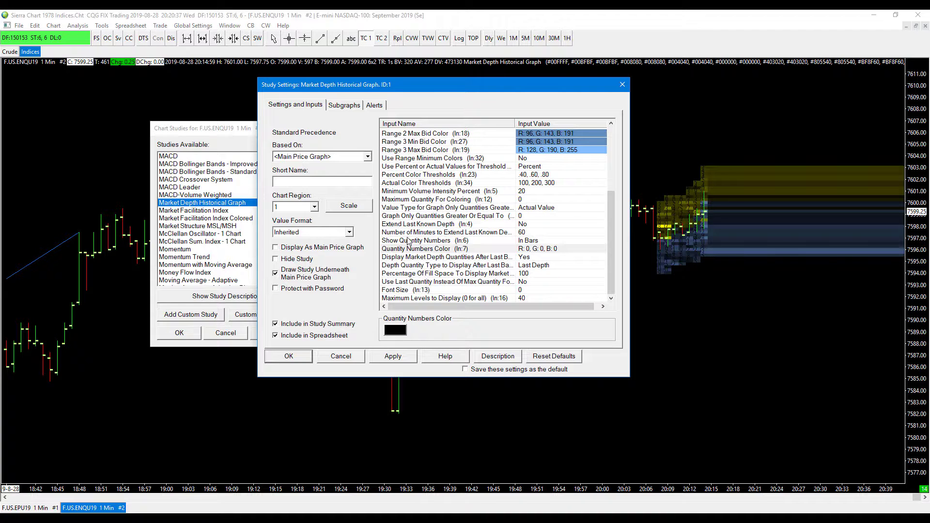
click(431, 224)
click(469, 333)
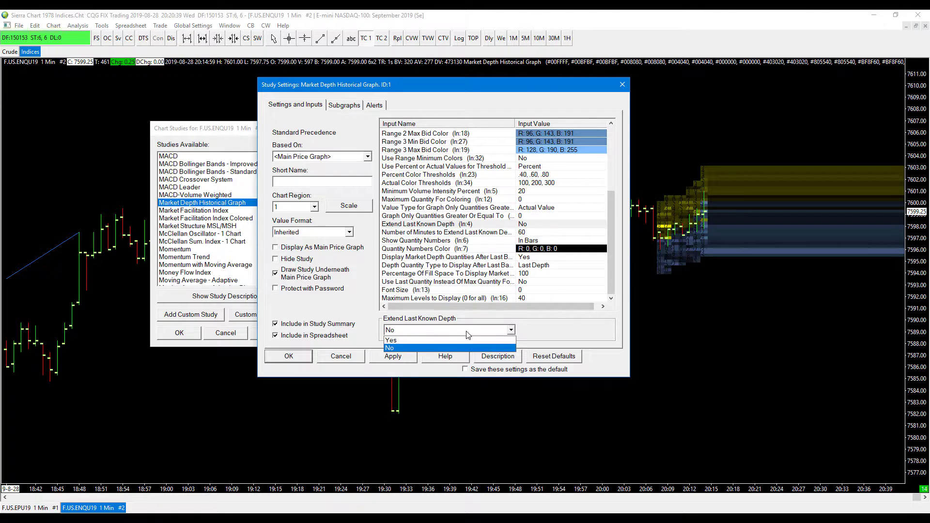
click(477, 330)
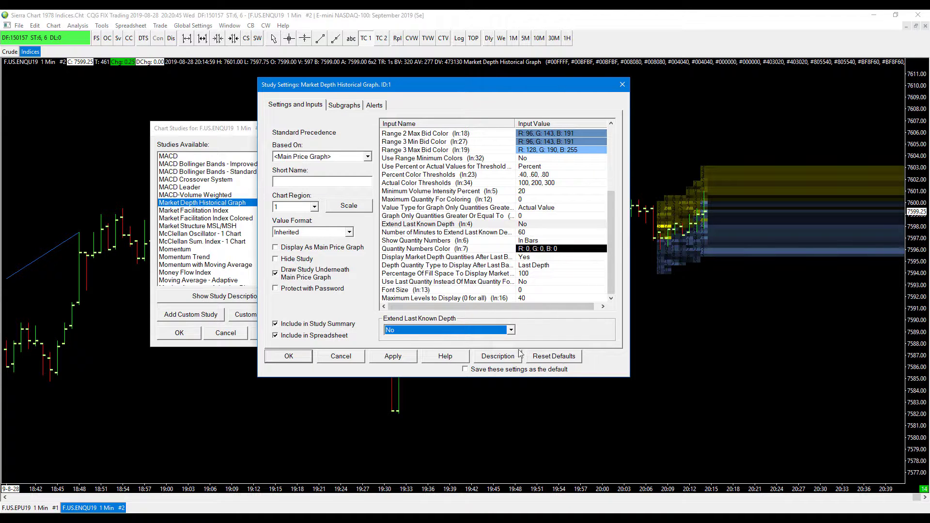
click(466, 299)
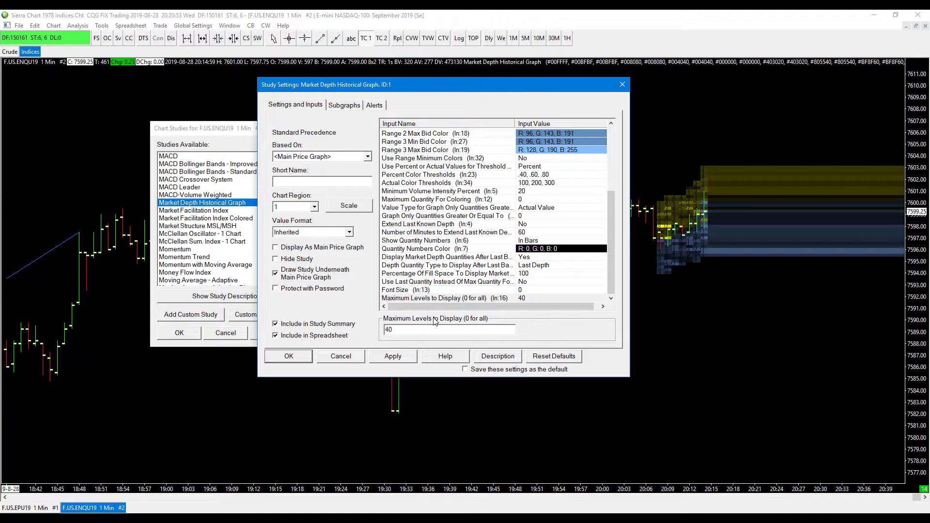
Look over the subgraph and alert settings of the Market Depth Historical Graph study
scroll(396, 201, up, 1)
click(348, 108)
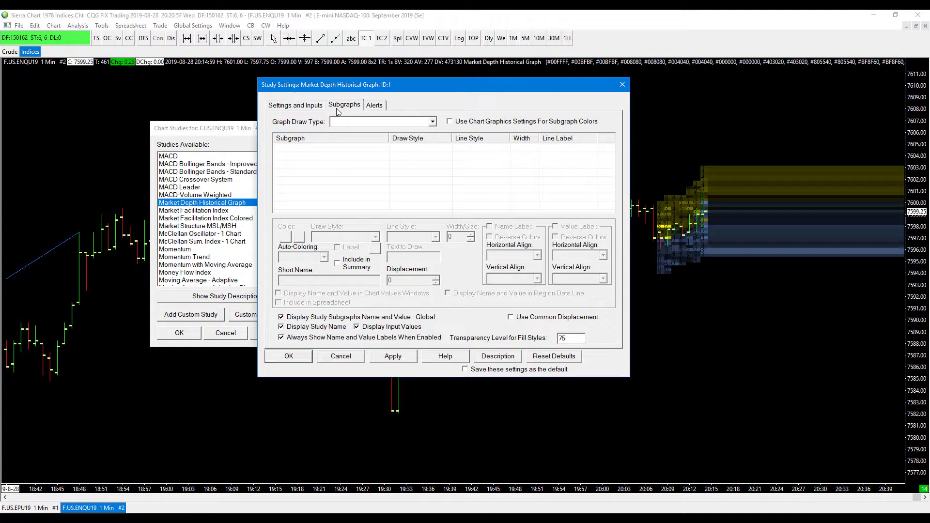
click(375, 105)
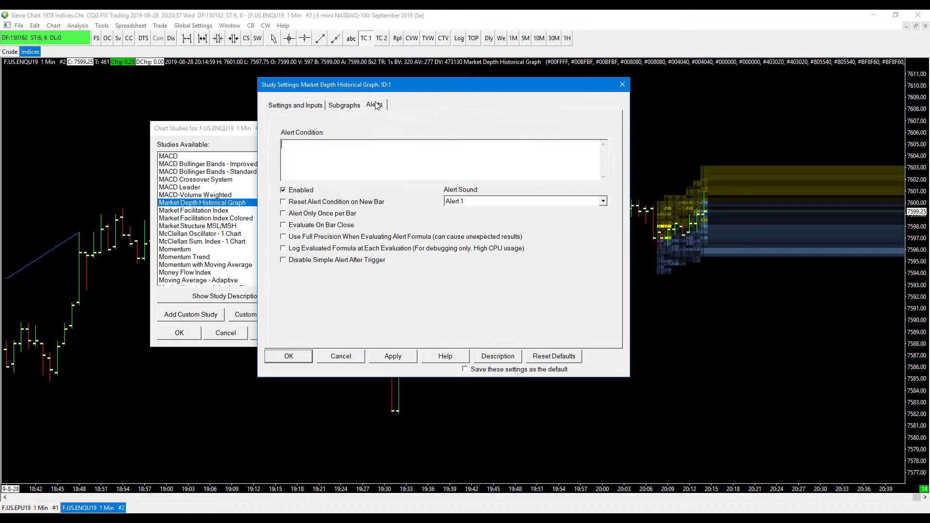
click(347, 108)
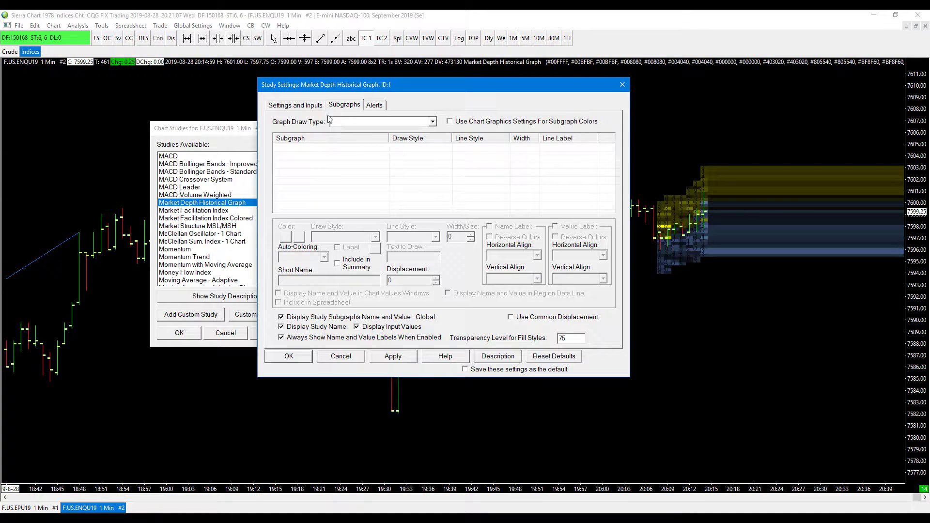
Set the Market Depth Historical Graph study's Use Range Minimum Colors input to Yes, apply it, and accept the study settings
click(310, 106)
scroll(554, 207, up, 4)
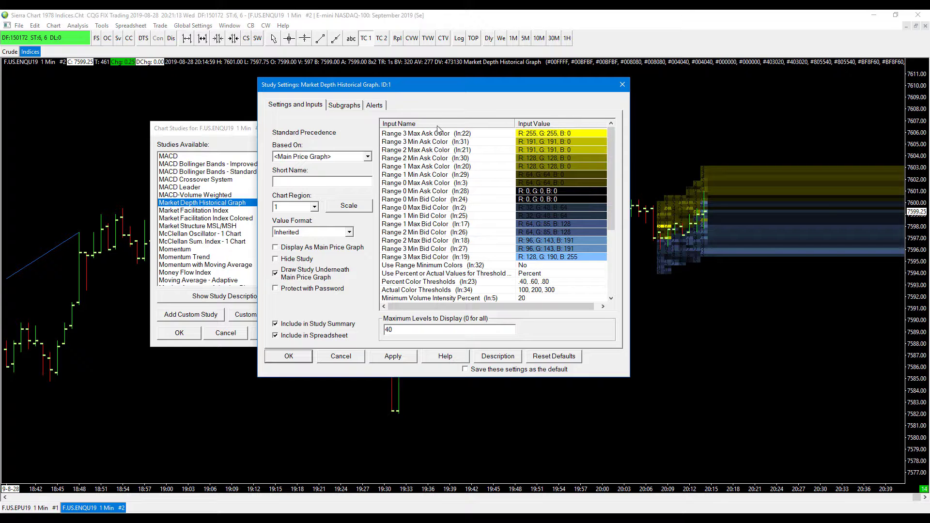
click(432, 266)
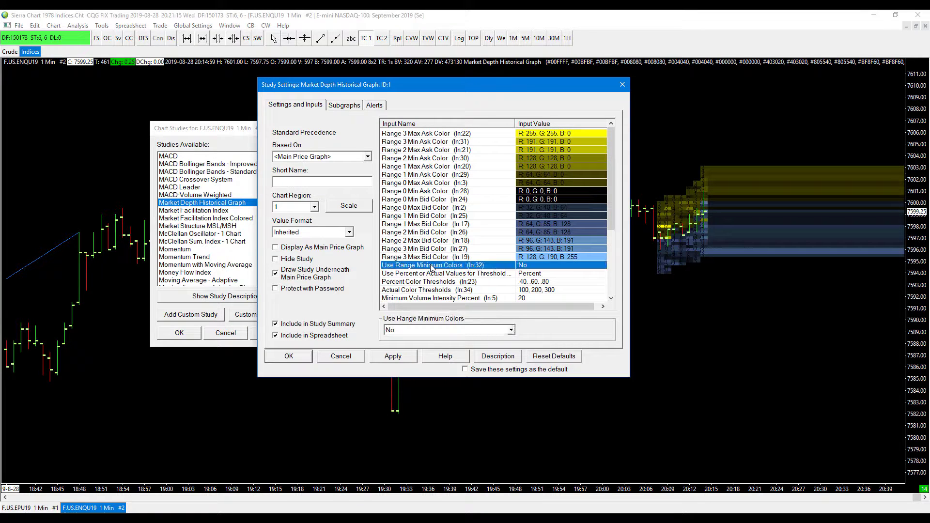
click(468, 331)
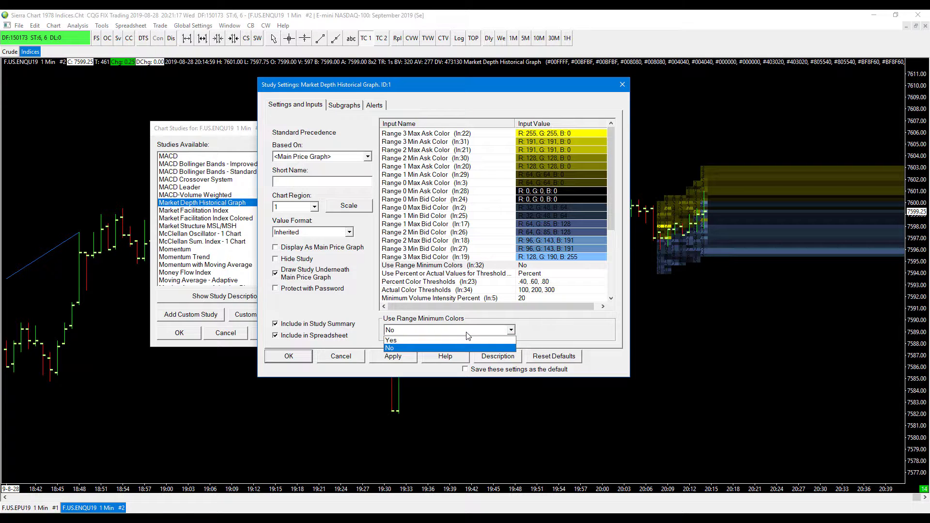
click(440, 341)
click(402, 362)
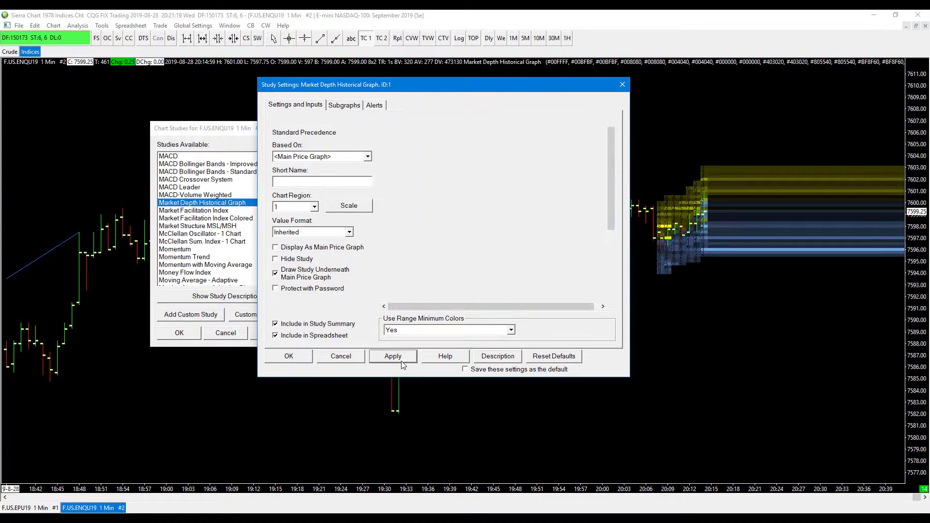
click(312, 358)
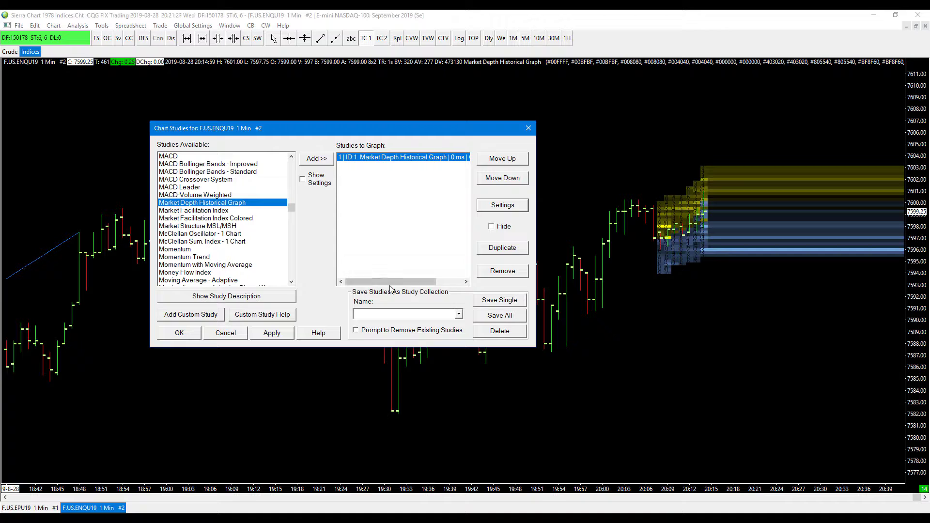
drag(380, 282, 457, 287)
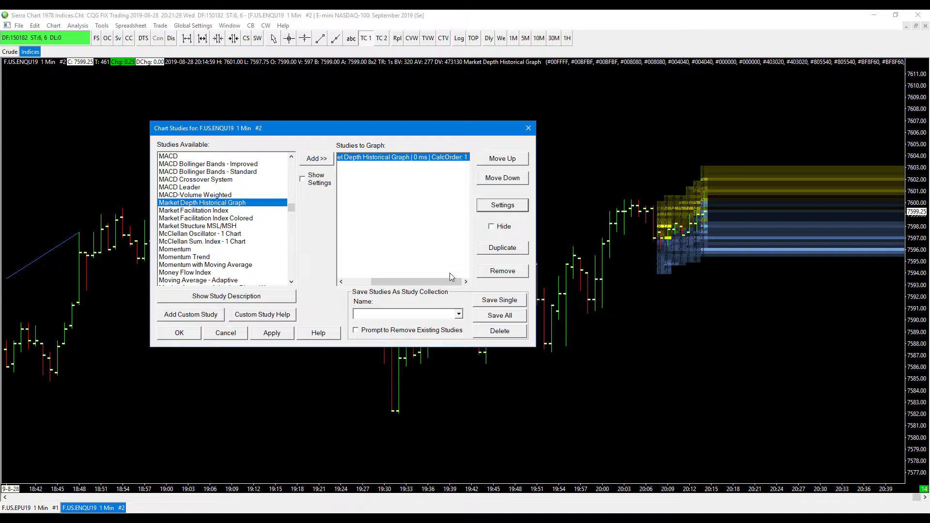